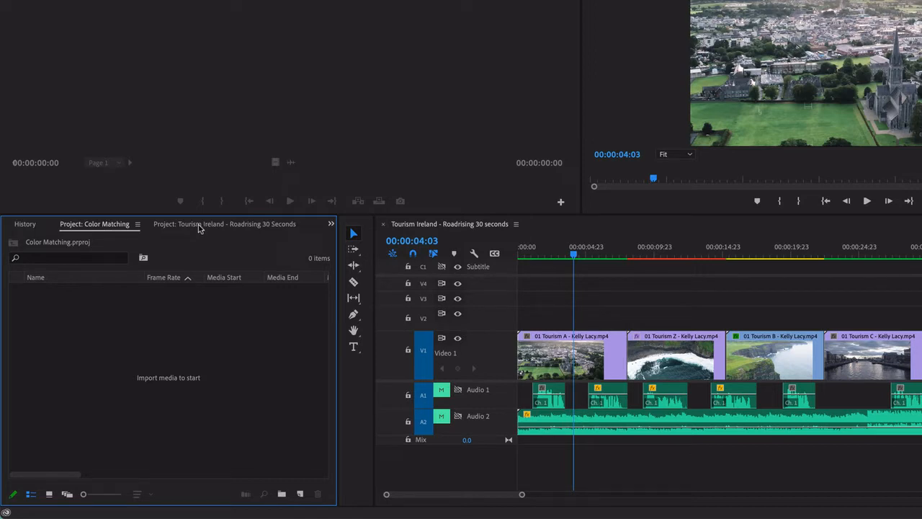
# Step: Close all projects other than Color Matching, discarding the changes to Tourism Ireland - Roadrising 30 Seconds
pyautogui.click(199, 227)
pyautogui.click(110, 226)
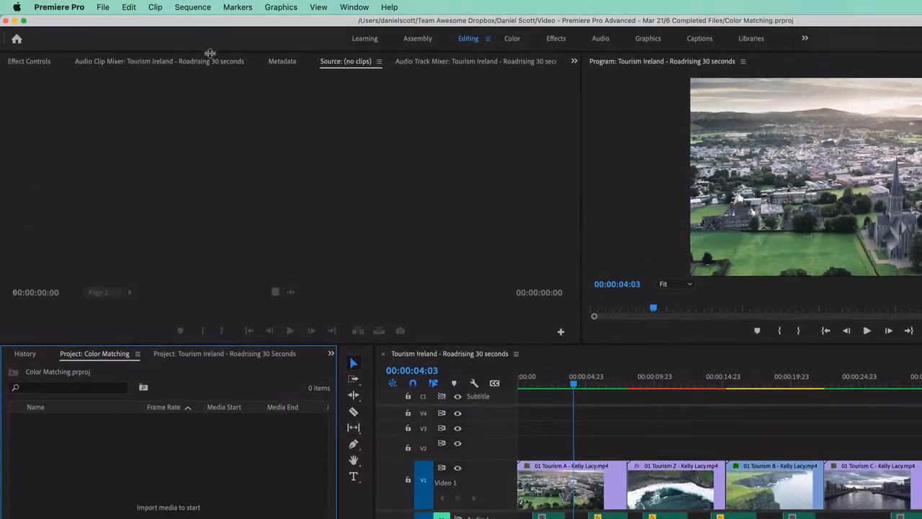
pyautogui.click(101, 8)
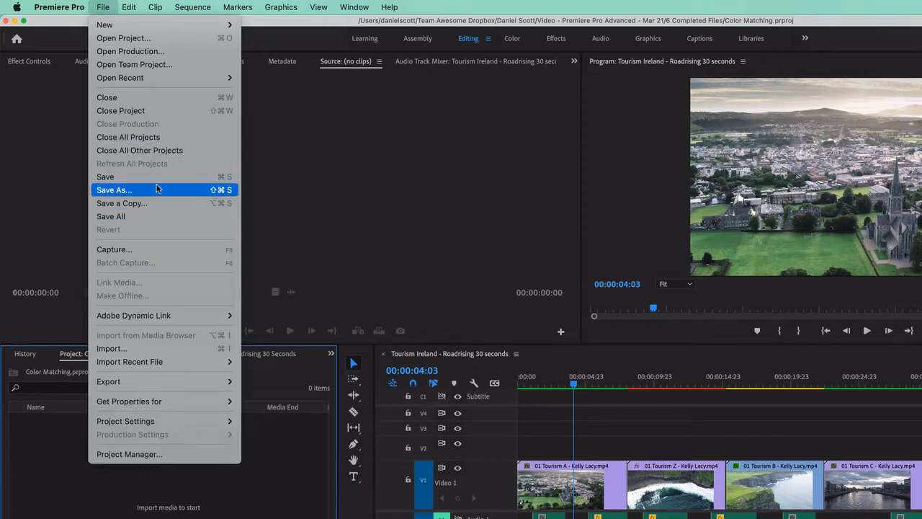
pyautogui.click(160, 154)
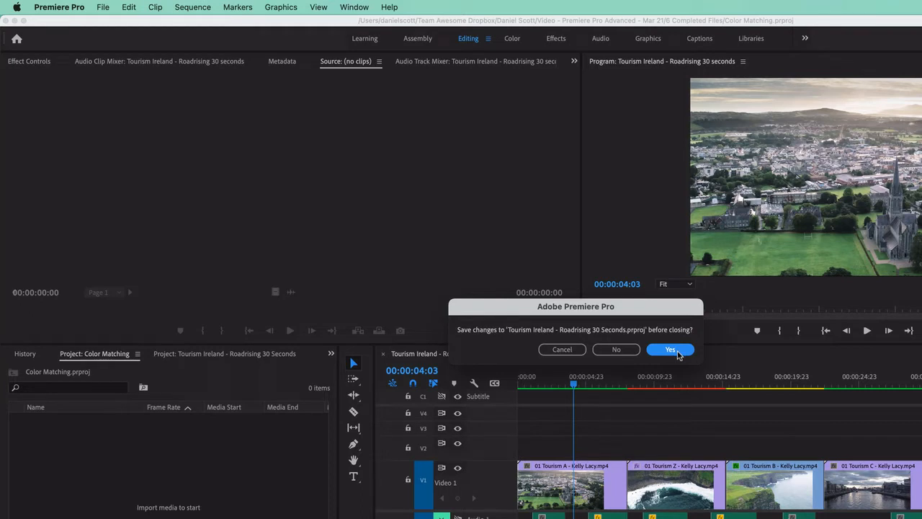
pyautogui.click(618, 351)
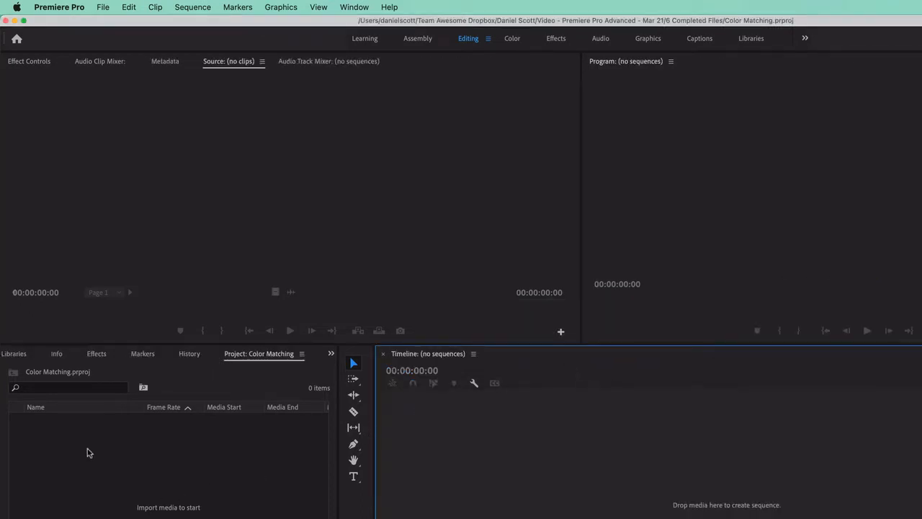
# Step: Switch to Finder and bring the 01 Tourism A and 01 Tourism D MP4 files from the Footage folder into the empty timeline as a new sequence
pyautogui.click(58, 376)
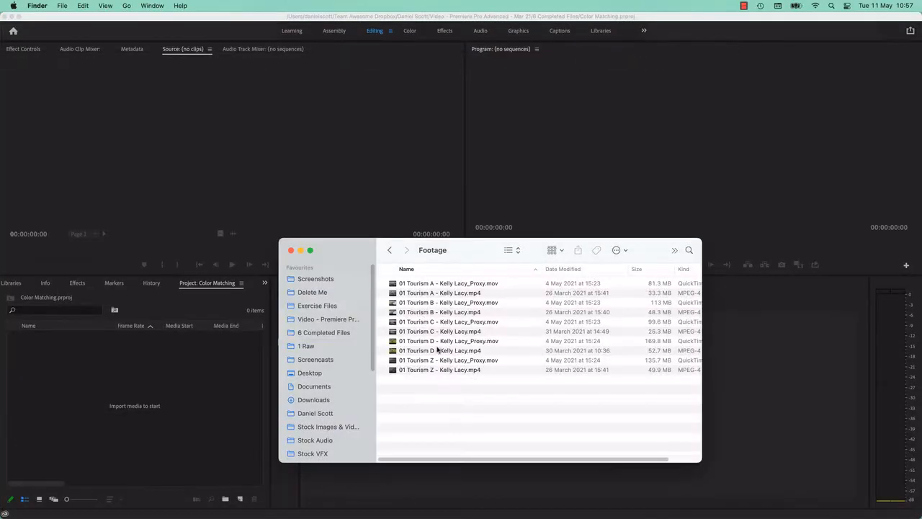
pyautogui.click(437, 294)
pyautogui.keyDown('super'); pyautogui.click(436, 351); pyautogui.keyUp('super')
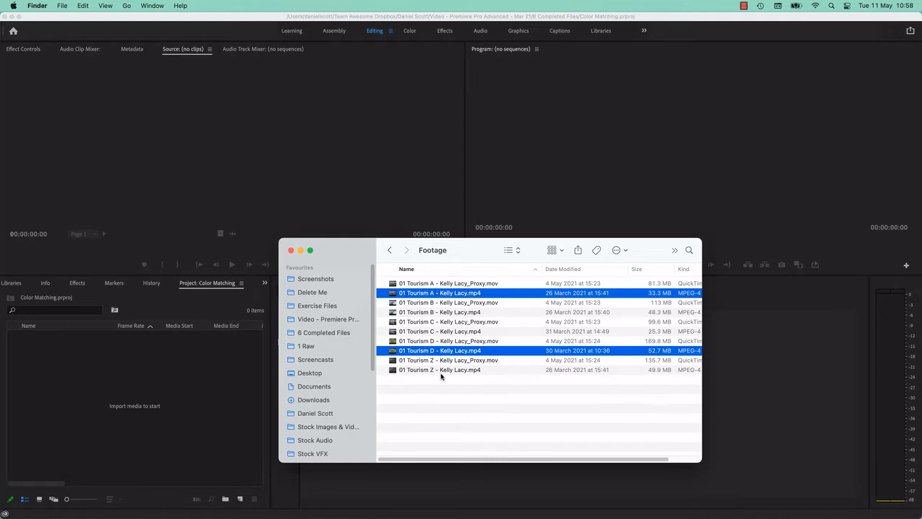
pyautogui.moveTo(425, 297); pyautogui.dragTo(784, 381)
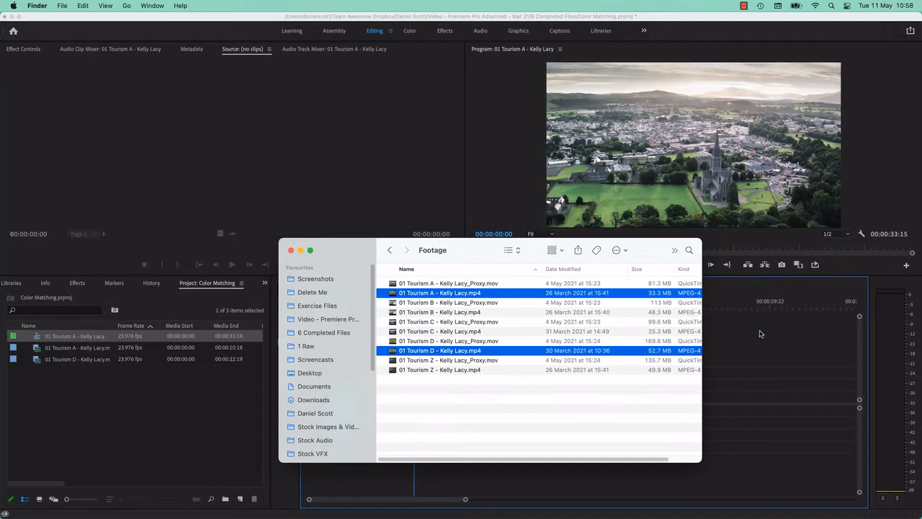
pyautogui.click(93, 404)
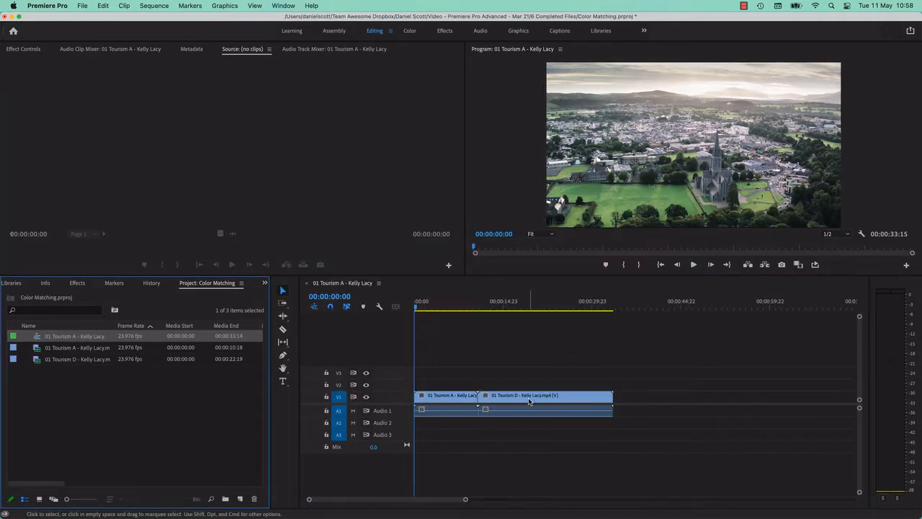
# Step: Compare the Tourism A and Tourism D clips, ending with the playhead on Tourism D, and show the Lumetri Color controls
pyautogui.click(445, 306)
pyautogui.click(546, 306)
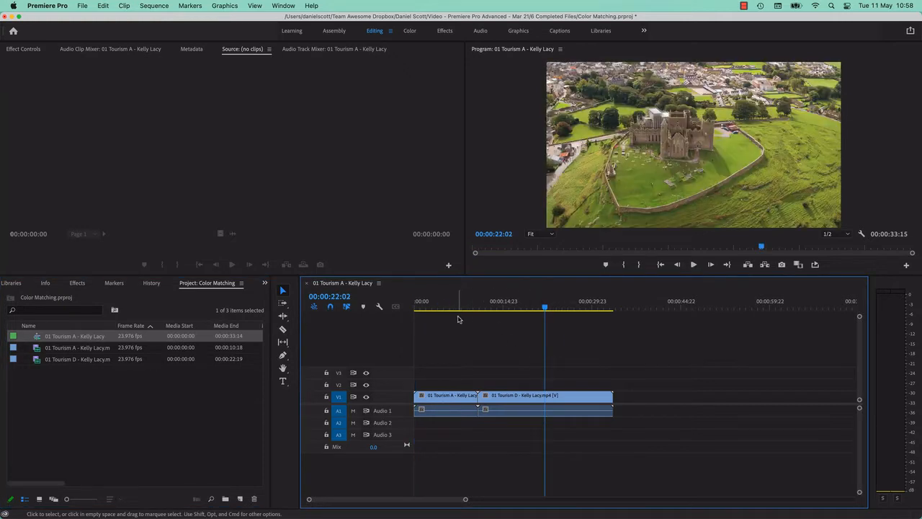
pyautogui.click(454, 299)
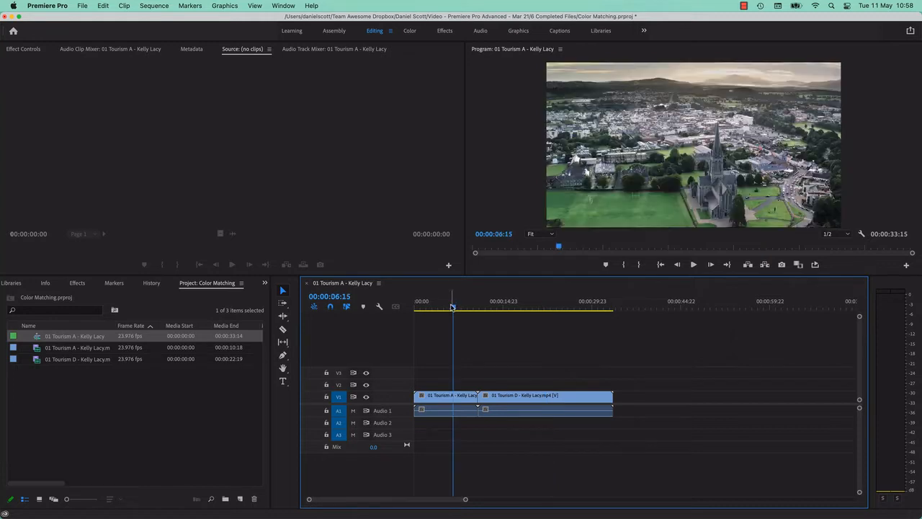
pyautogui.click(540, 303)
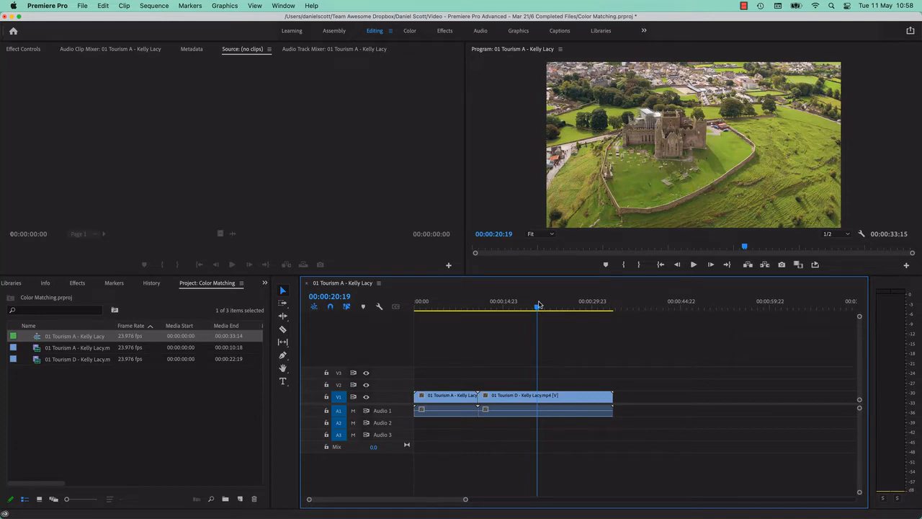
pyautogui.click(288, 5)
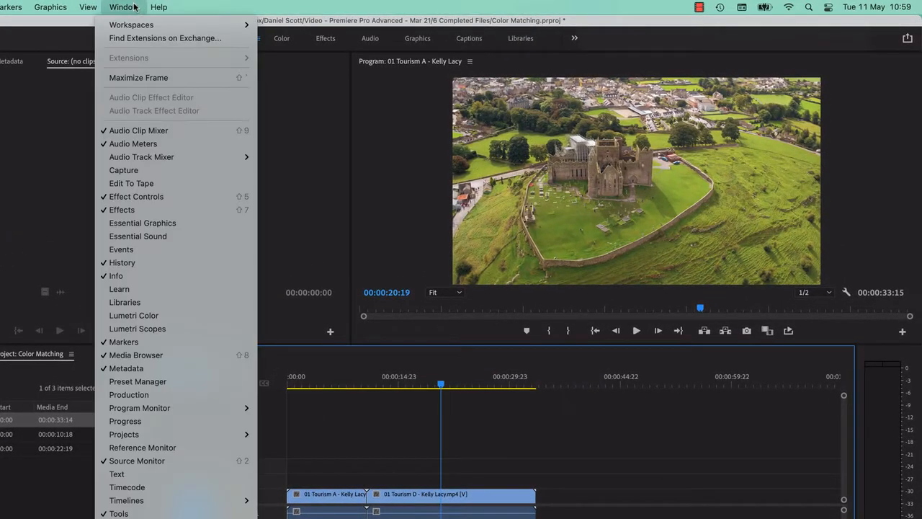
pyautogui.click(134, 316)
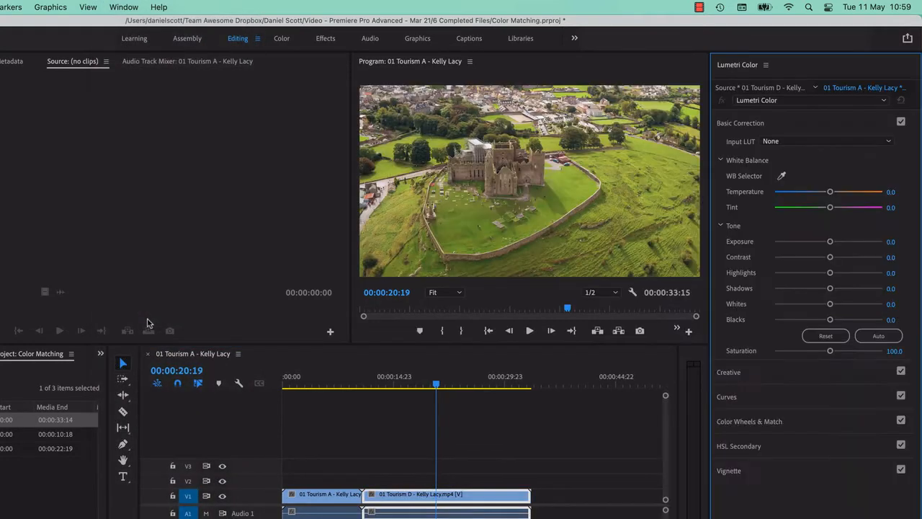
# Step: Look through the Lumetri Color sections and turn on Comparison View under Color Wheels & Match
pyautogui.click(755, 121)
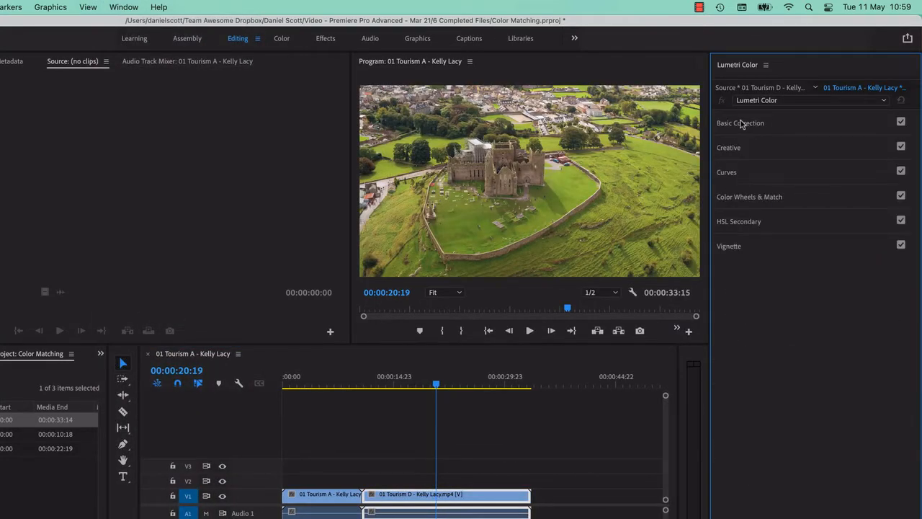
pyautogui.click(745, 127)
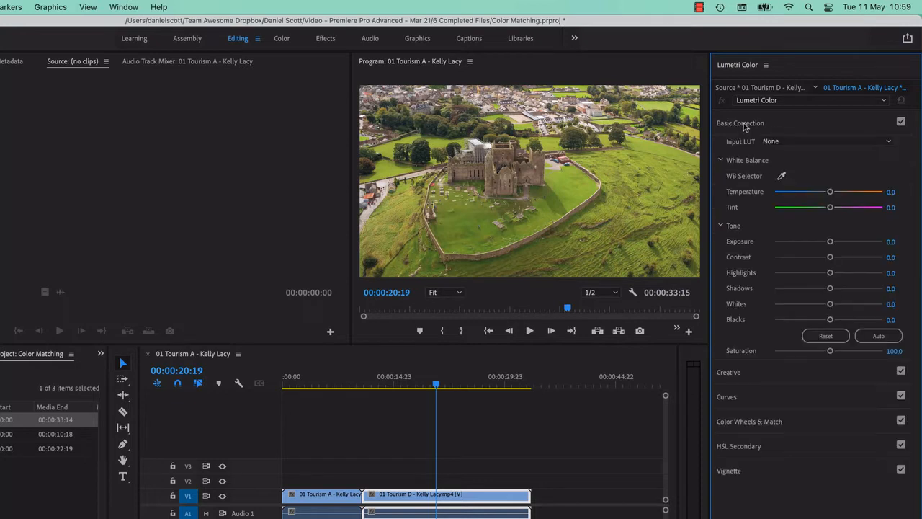
pyautogui.click(746, 126)
pyautogui.click(729, 148)
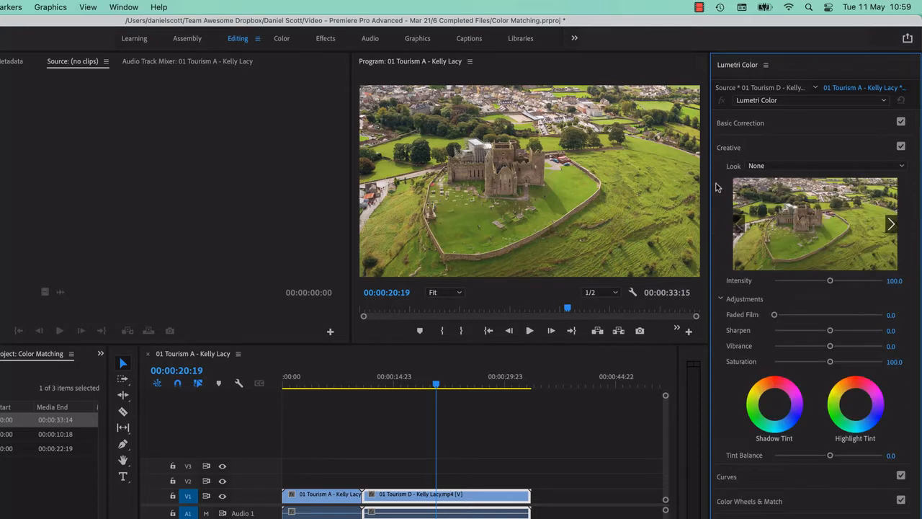
pyautogui.click(728, 149)
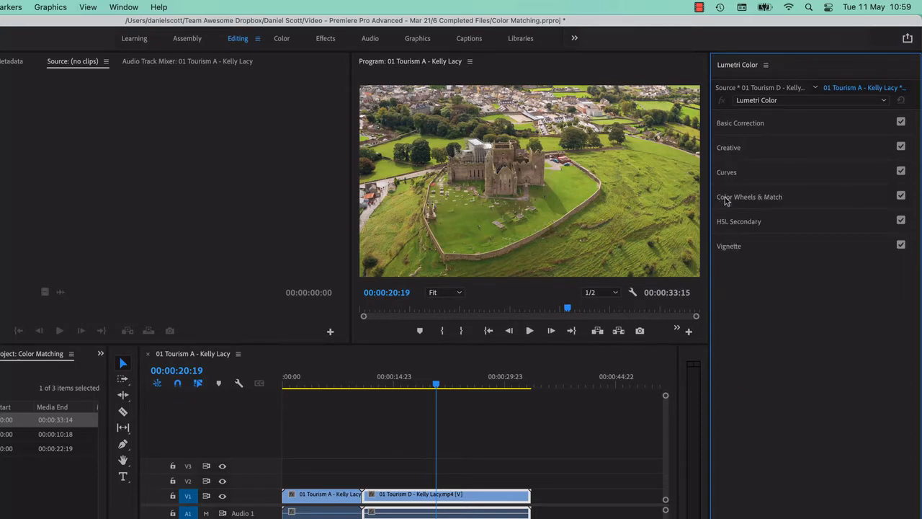
pyautogui.click(765, 201)
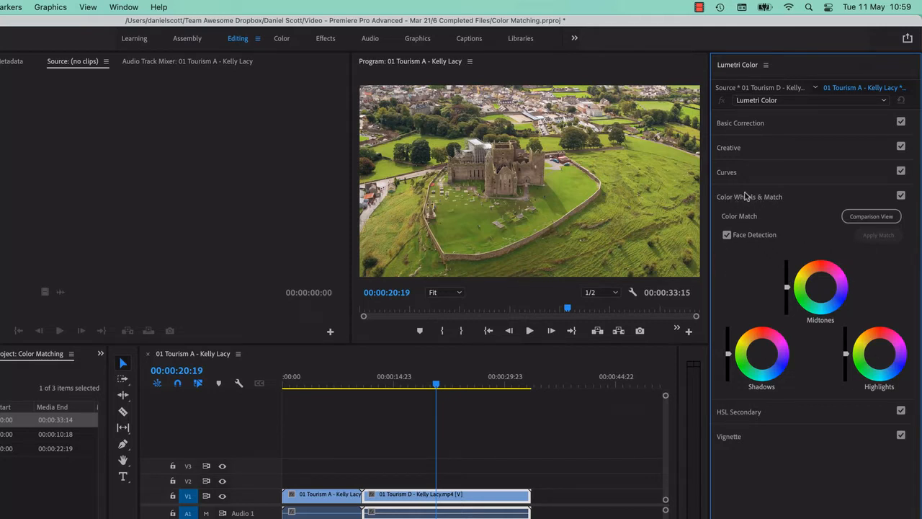
pyautogui.click(872, 217)
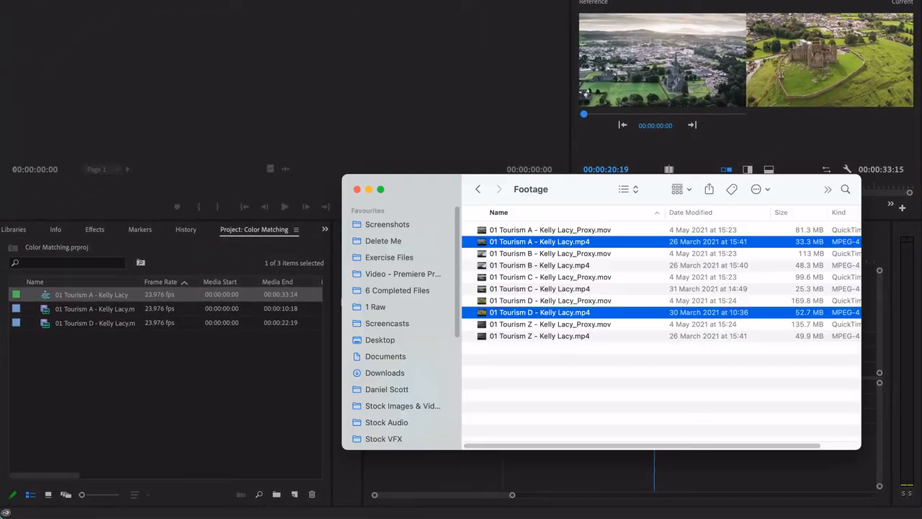
# Step: Add the 01 Tourism B MP4 from the Footage folder to the sequence and place it between the Tourism A and Tourism D clips
pyautogui.click(524, 263)
pyautogui.moveTo(525, 264); pyautogui.dragTo(641, 373)
pyautogui.press('super+z')
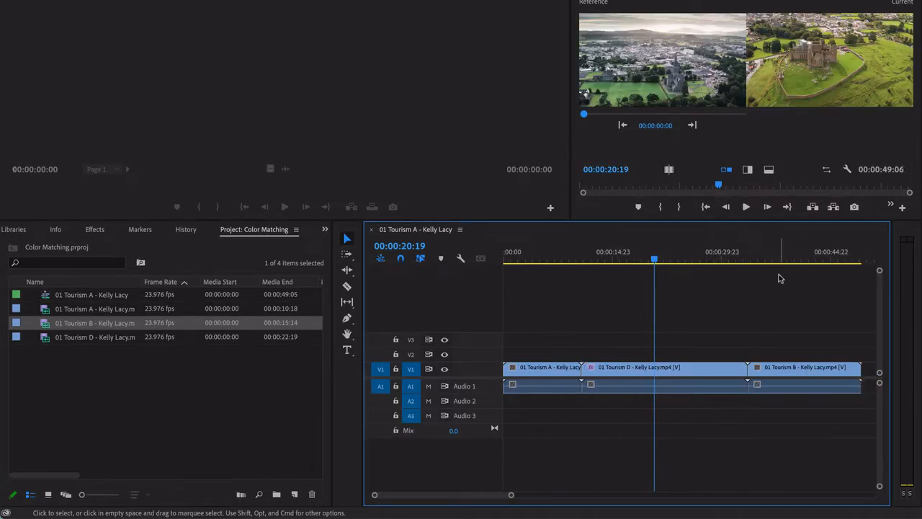
pyautogui.click(813, 371)
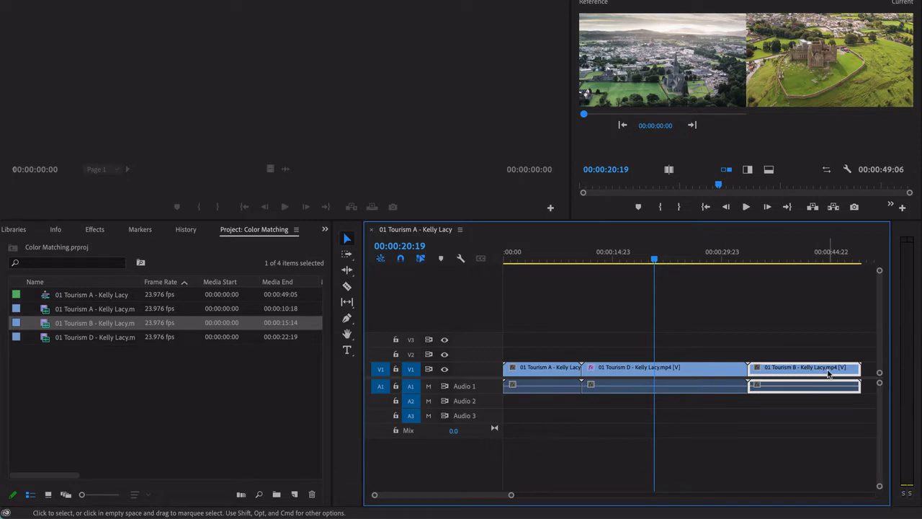
pyautogui.moveTo(829, 372); pyautogui.dragTo(666, 382)
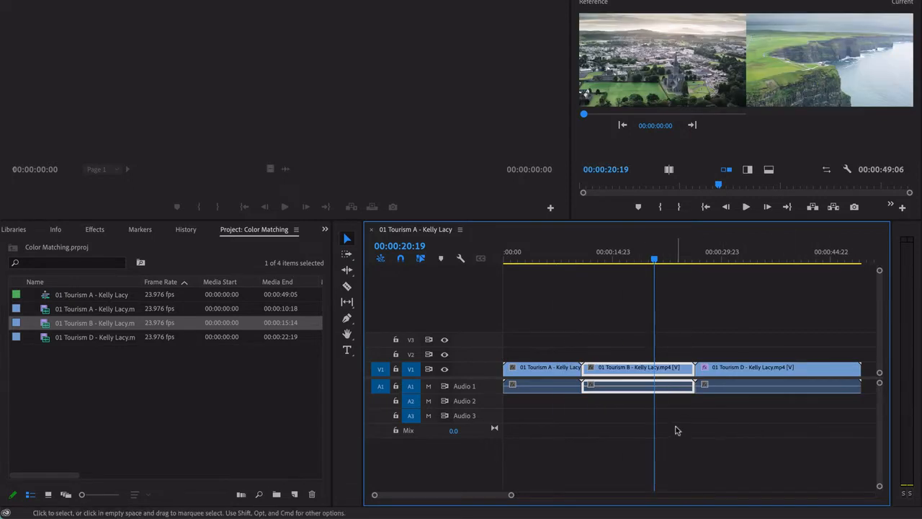
# Step: Preview the sequence clips beside the reference, enlarge the Program monitor and make a Tourism D frame at about 00:00:33:10 the current frame
pyautogui.click(533, 253)
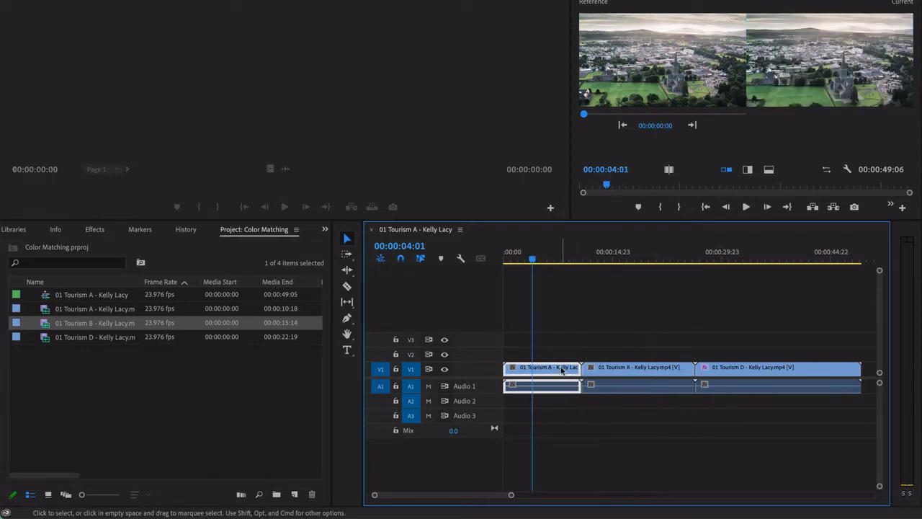
pyautogui.click(746, 255)
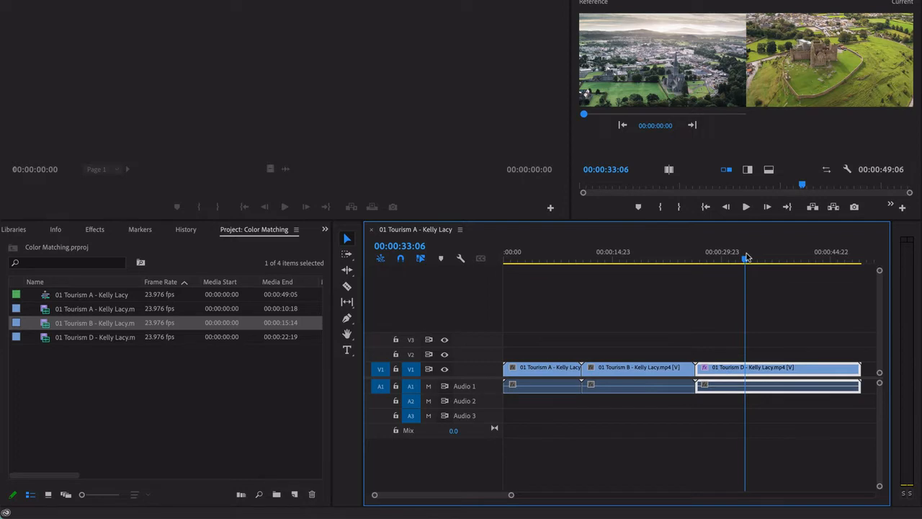
pyautogui.click(642, 257)
pyautogui.click(640, 258)
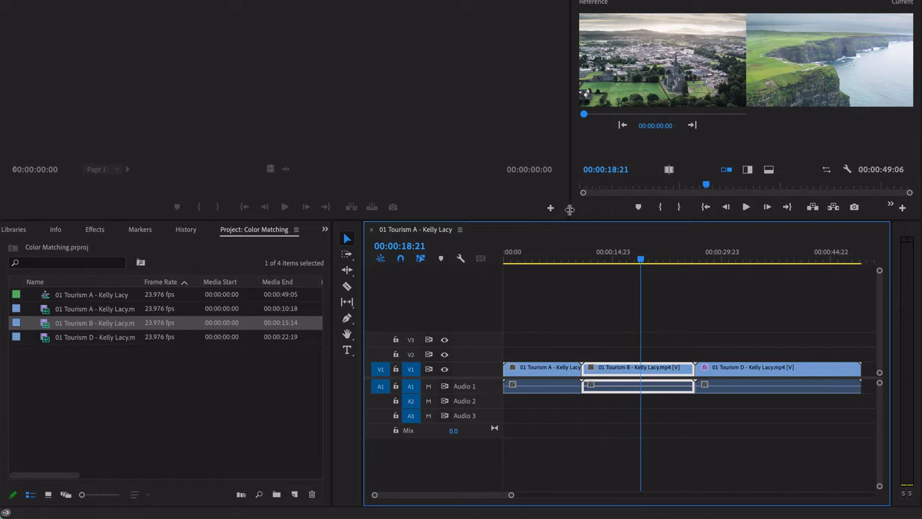
pyautogui.moveTo(569, 221); pyautogui.dragTo(394, 333)
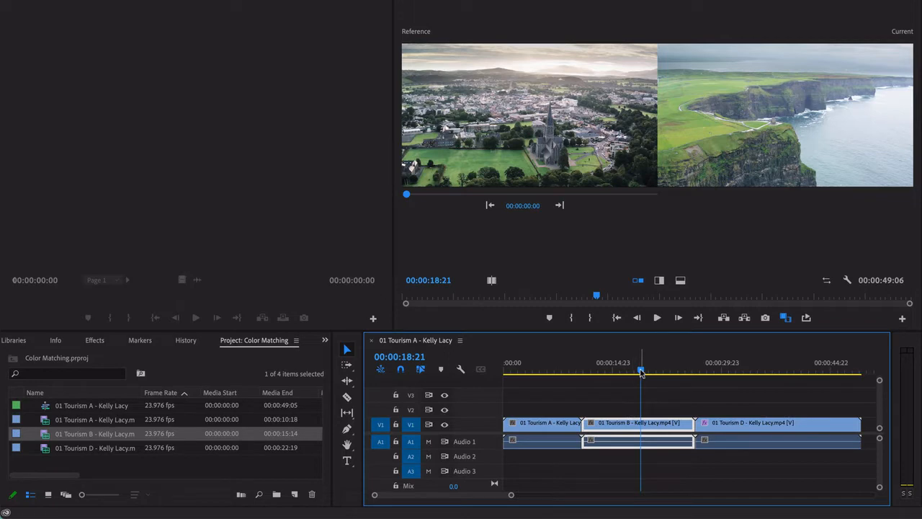
pyautogui.moveTo(641, 371); pyautogui.dragTo(747, 370)
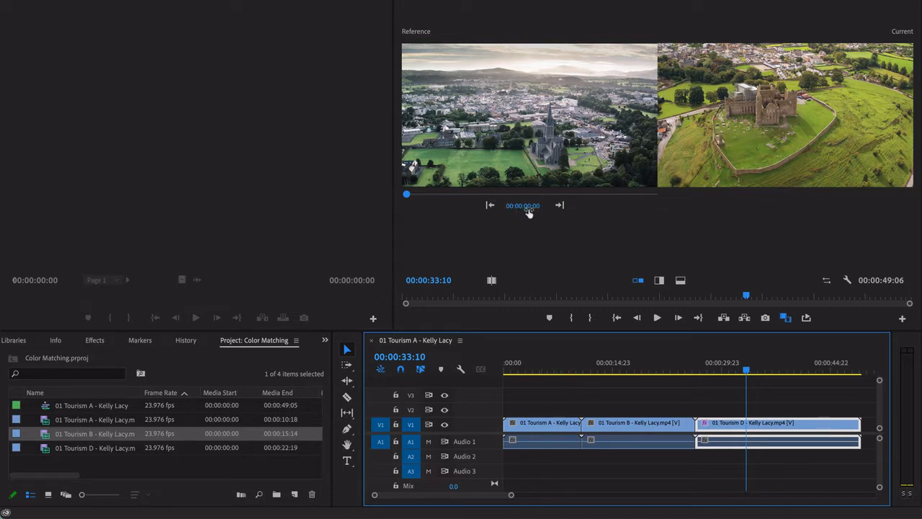
# Step: Scrub the reference image through the sequence and set it to the Tourism A clip at about 00:00:05:18
pyautogui.moveTo(526, 209); pyautogui.dragTo(554, 209)
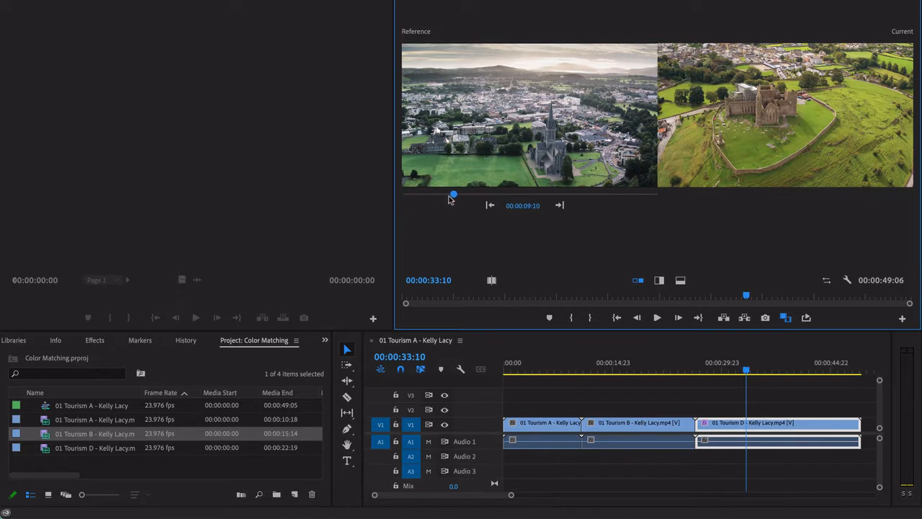
pyautogui.moveTo(452, 194); pyautogui.dragTo(493, 200)
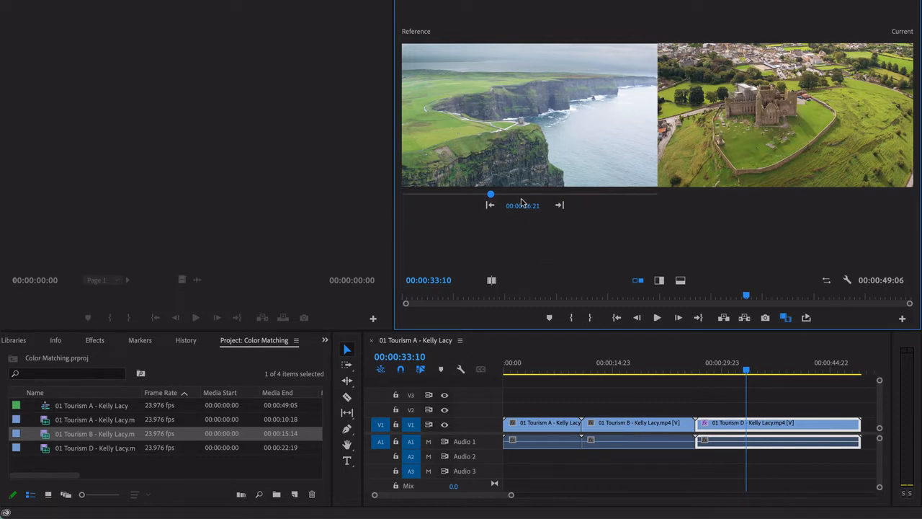
pyautogui.moveTo(524, 194); pyautogui.dragTo(626, 196)
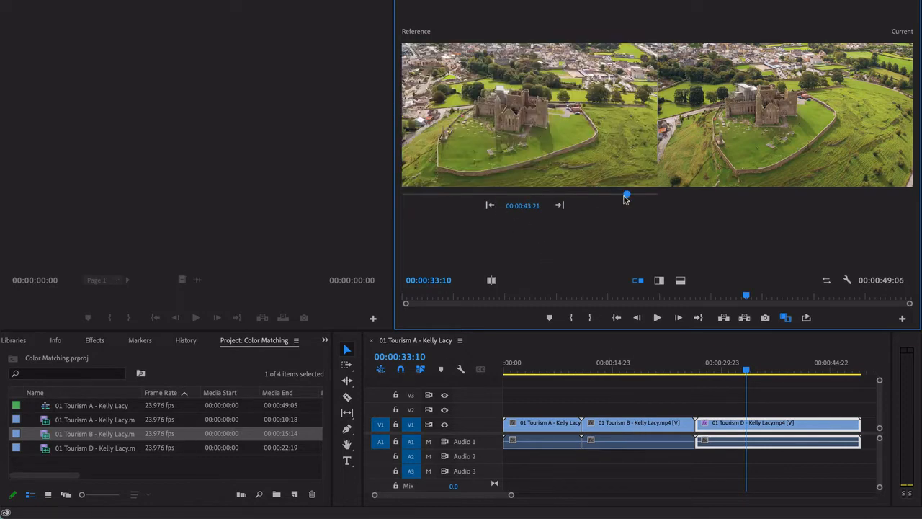
pyautogui.moveTo(627, 195); pyautogui.dragTo(436, 198)
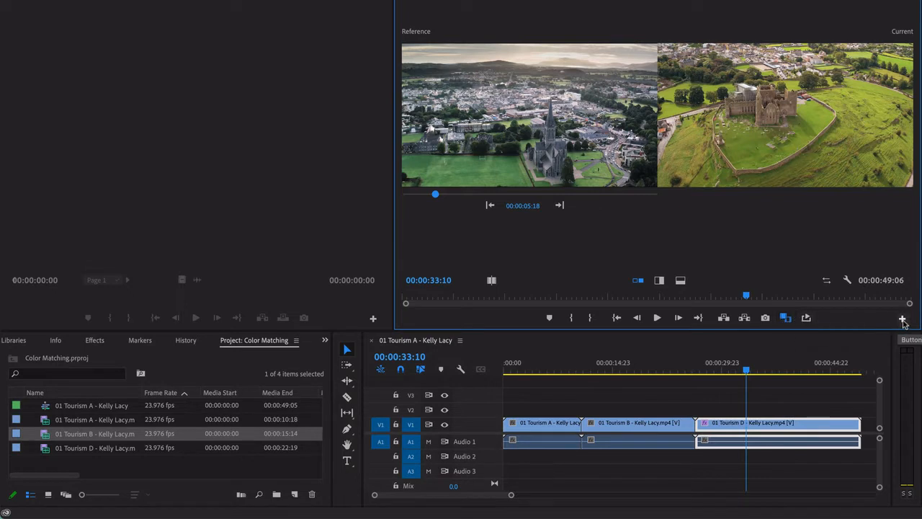
# Step: Add one more button to the end of the Program monitor's transport controls using the Button Editor
pyautogui.click(903, 319)
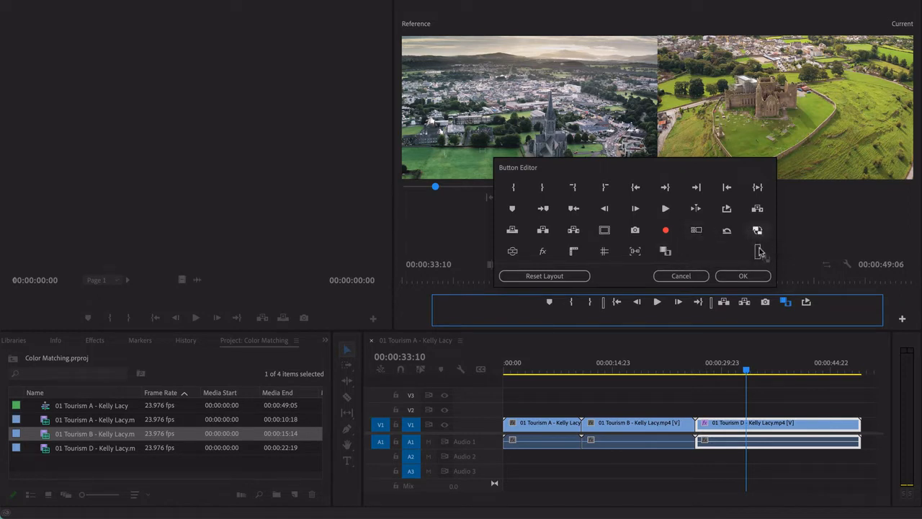
pyautogui.moveTo(757, 249); pyautogui.dragTo(826, 303)
pyautogui.click(743, 276)
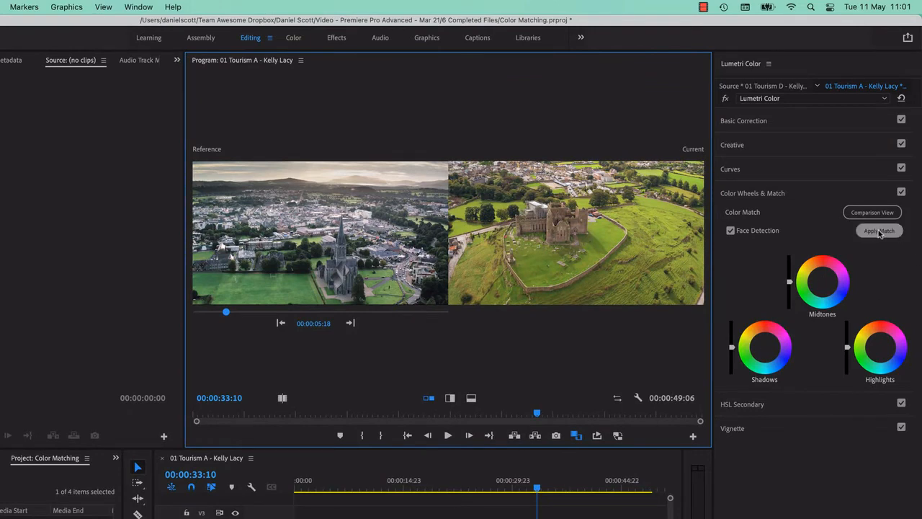
# Step: Try applying the color match from the Tourism A reference frame to the Tourism D clip, and undo it
pyautogui.click(879, 232)
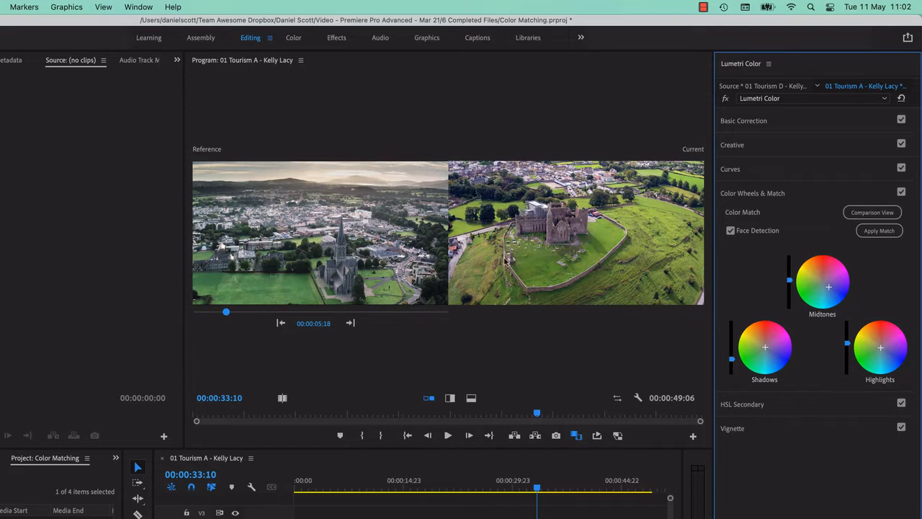
pyautogui.press('super+z')
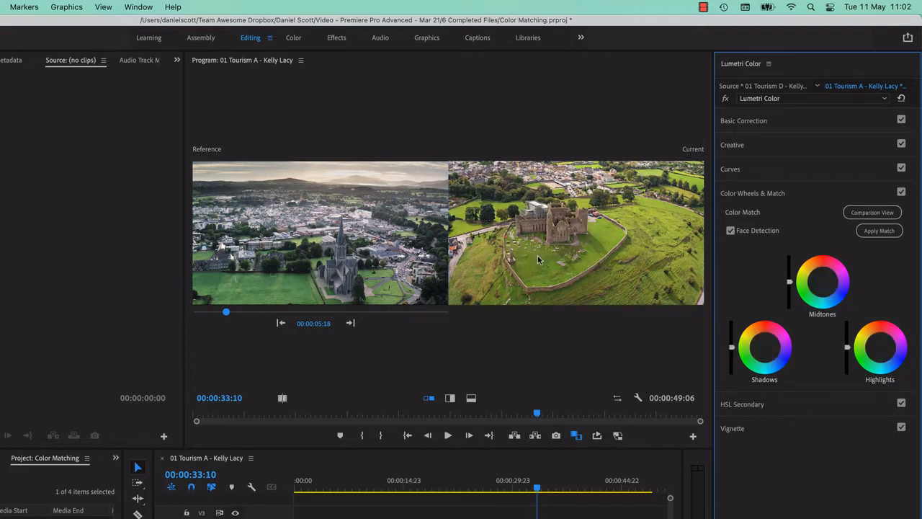
# Step: Redo the color match on the Tourism D clip
pyautogui.click(126, 6)
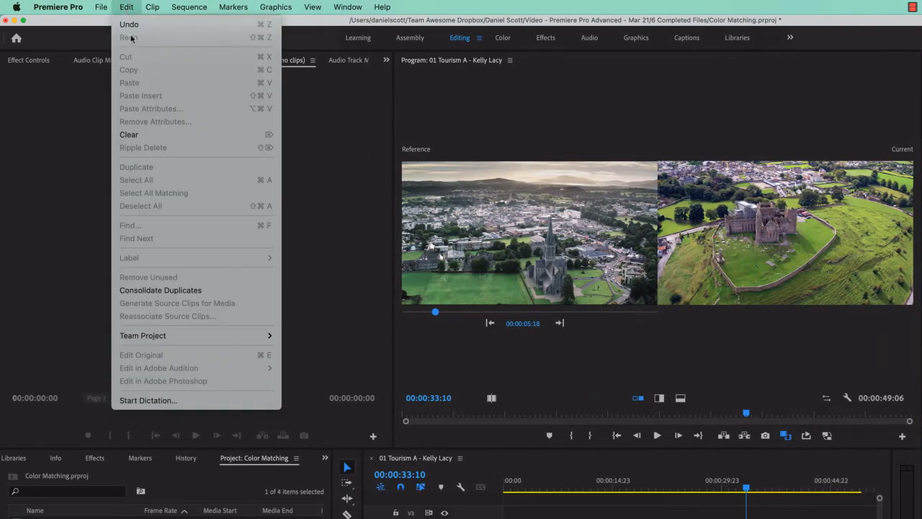
pyautogui.click(132, 6)
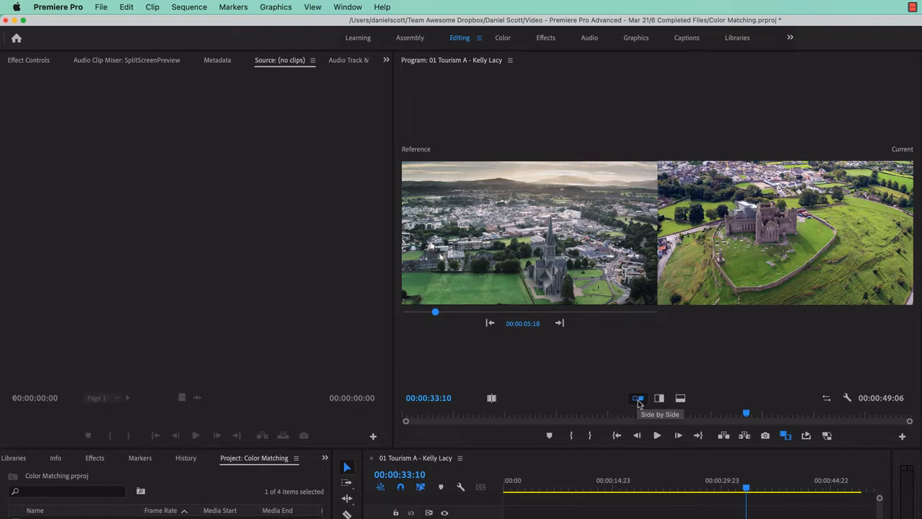
# Step: Compare the reference and current frames as vertical and horizontal splits, move the horizontal split line slightly upward, and return to side by side
pyautogui.click(663, 401)
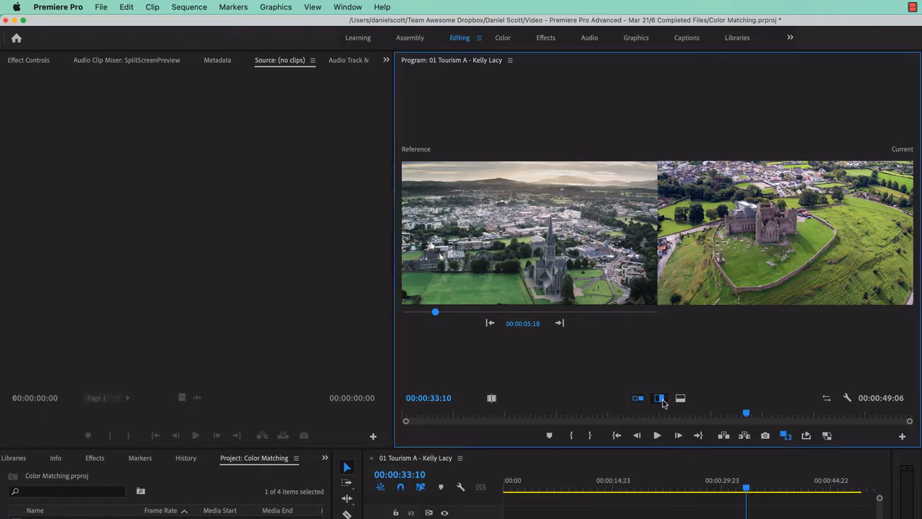
pyautogui.click(680, 398)
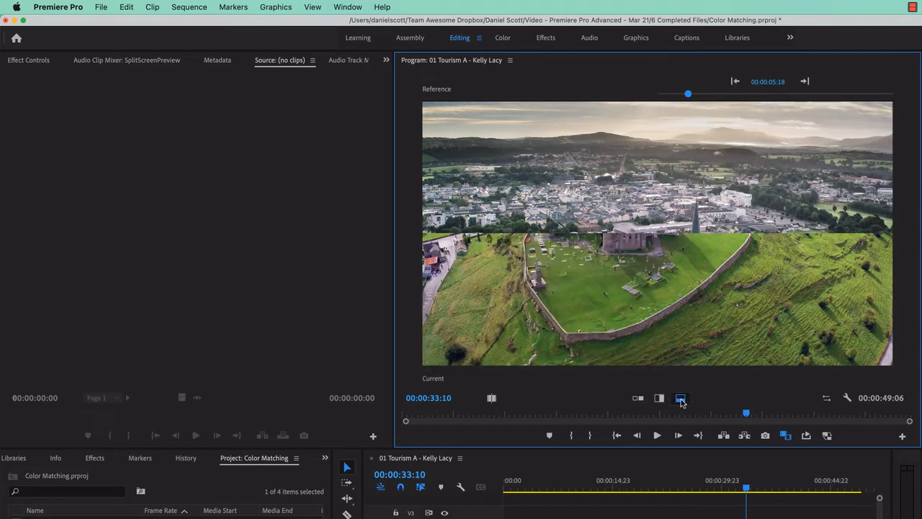
pyautogui.moveTo(689, 235)
pyautogui.mouseDown()
pyautogui.moveTo(686, 184)
pyautogui.moveTo(691, 255)
pyautogui.moveTo(688, 220)
pyautogui.mouseUp()
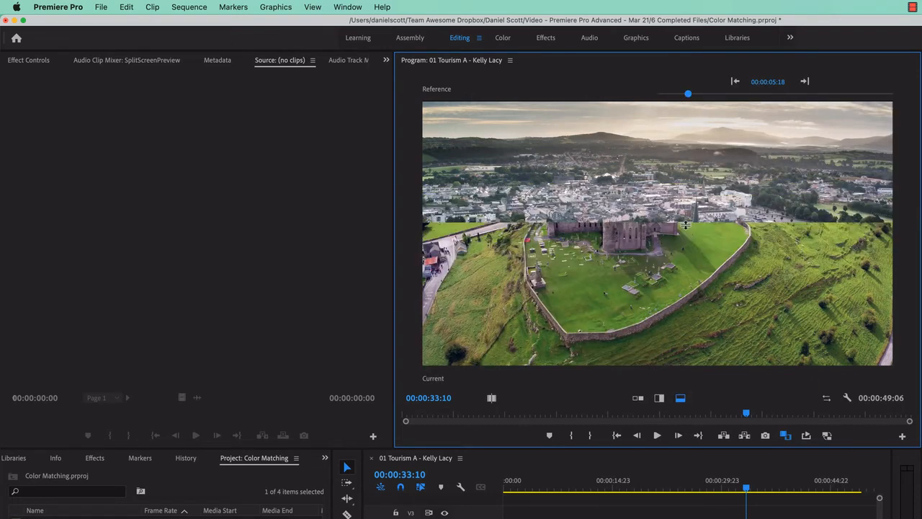
pyautogui.click(638, 397)
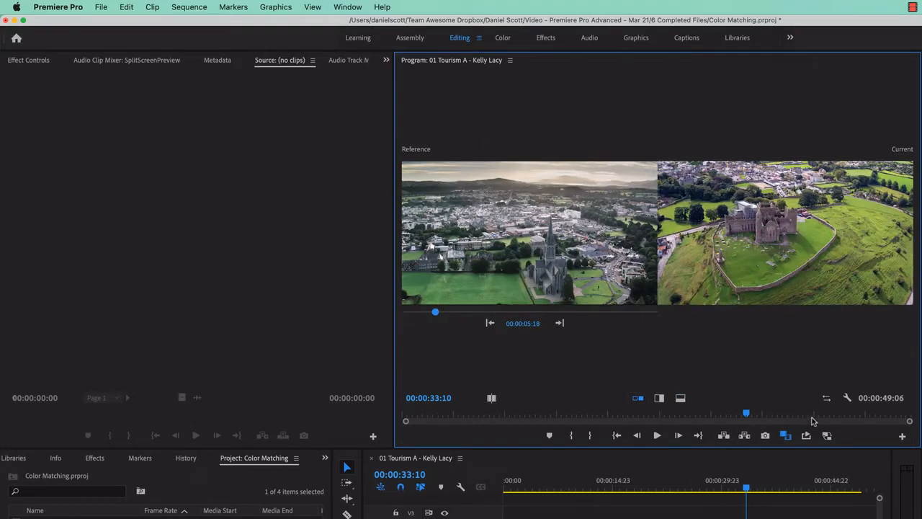
# Step: Swap the reference and current sides of the comparison back and forth, ending with the reference on its original side
pyautogui.click(829, 402)
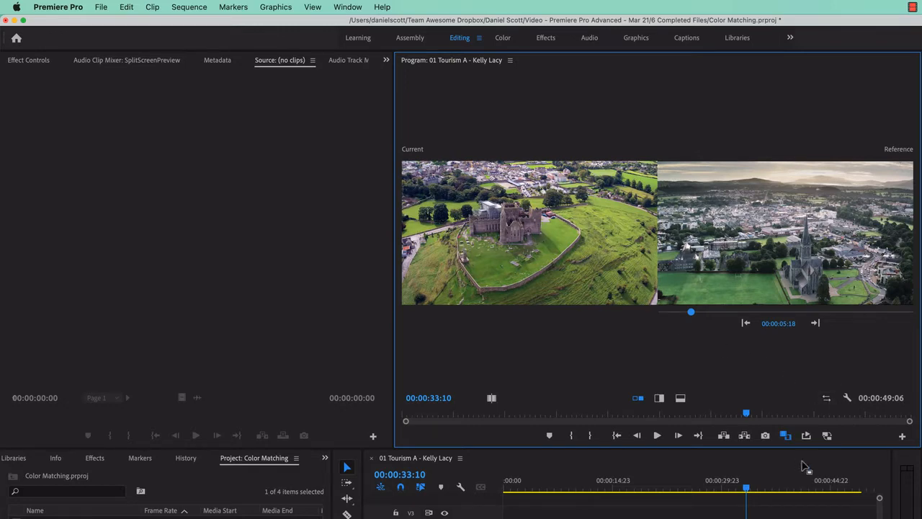
pyautogui.click(829, 400)
pyautogui.click(828, 402)
pyautogui.click(827, 402)
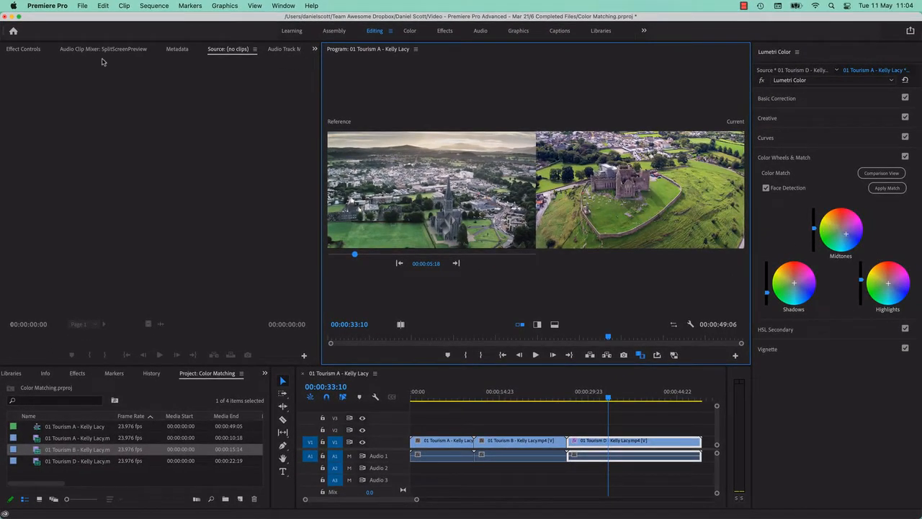
# Step: Undo and redo the color match repeatedly to compare the Tourism D frame before and after, leaving the match applied
pyautogui.click(103, 6)
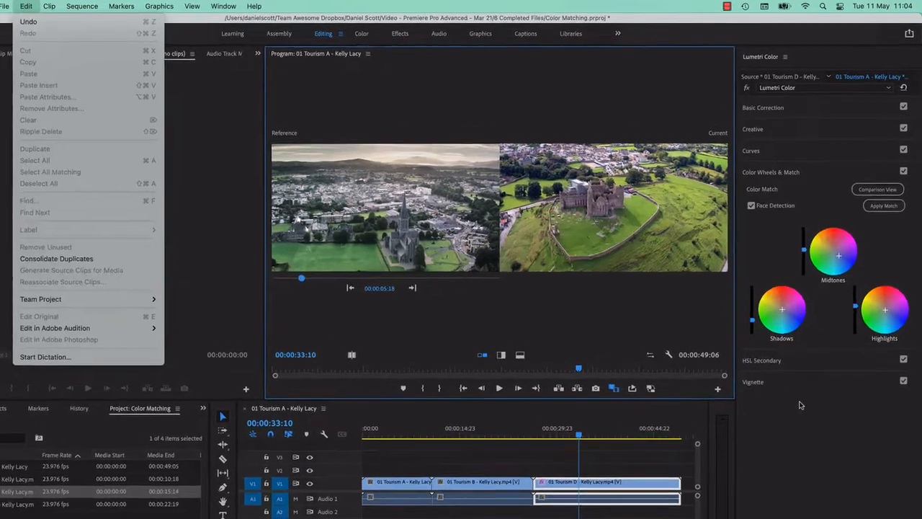
pyautogui.click(811, 369)
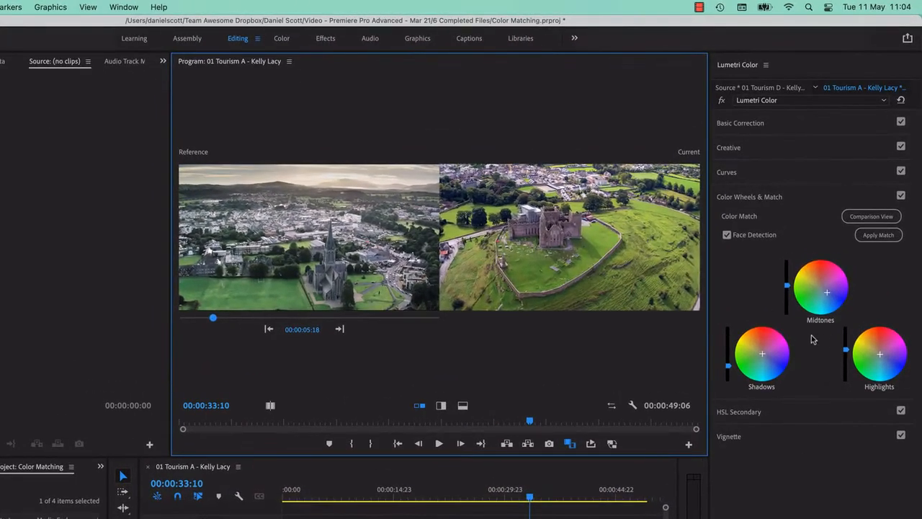
pyautogui.press('super+z')
pyautogui.press('super+shift+z')
pyautogui.press('super+z')
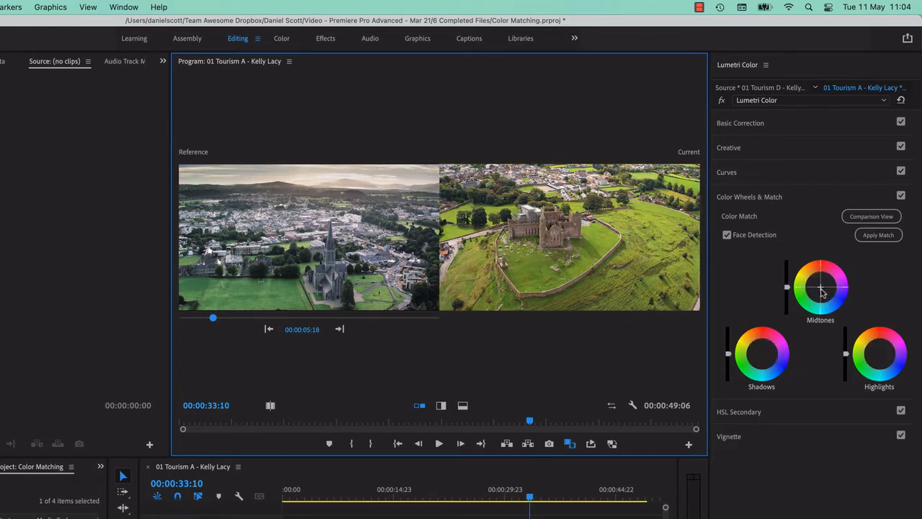
pyautogui.press('super+shift+z')
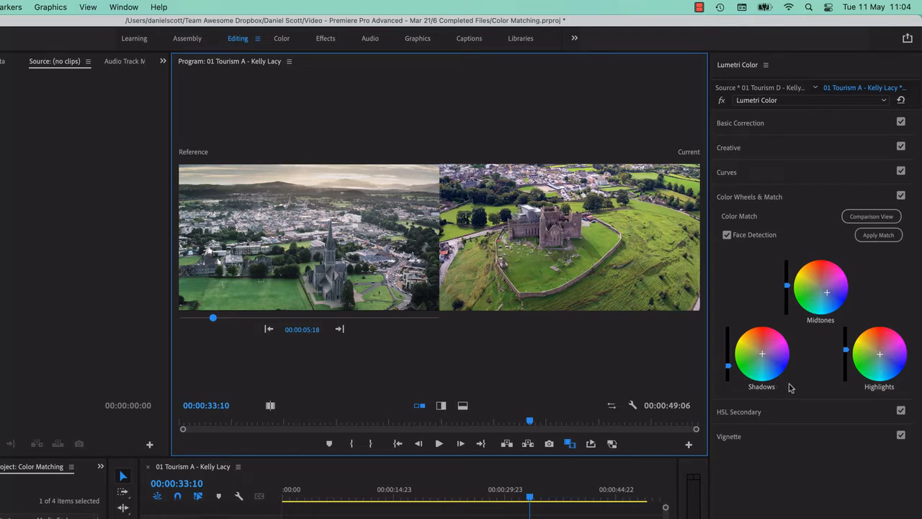
# Step: Shift the midtones slightly further toward blue and fine-tune the Shadows wheel's color and level for the Tourism D clip
pyautogui.click(828, 296)
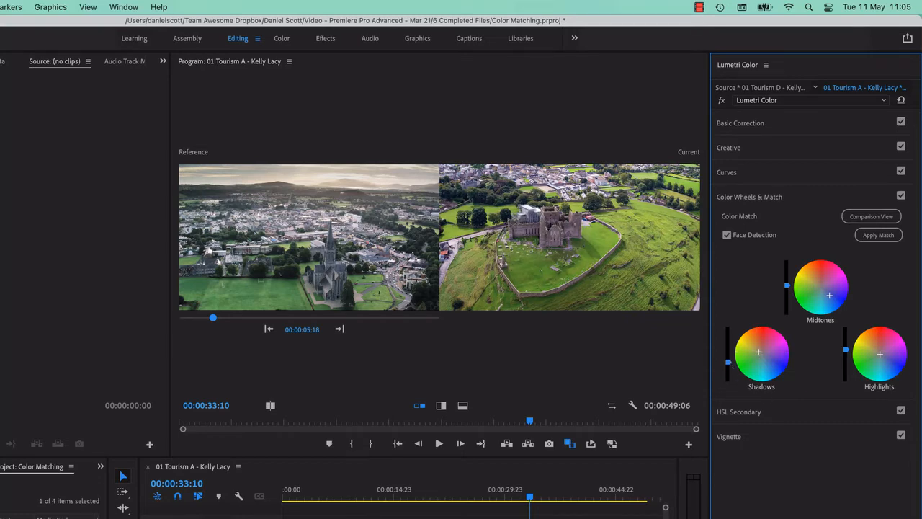
pyautogui.moveTo(728, 362)
pyautogui.mouseDown()
pyautogui.moveTo(728, 338)
pyautogui.moveTo(728, 366)
pyautogui.mouseUp()
# Step: Raise the Shadows tone in Basic Correction to 10.5
pyautogui.click(868, 123)
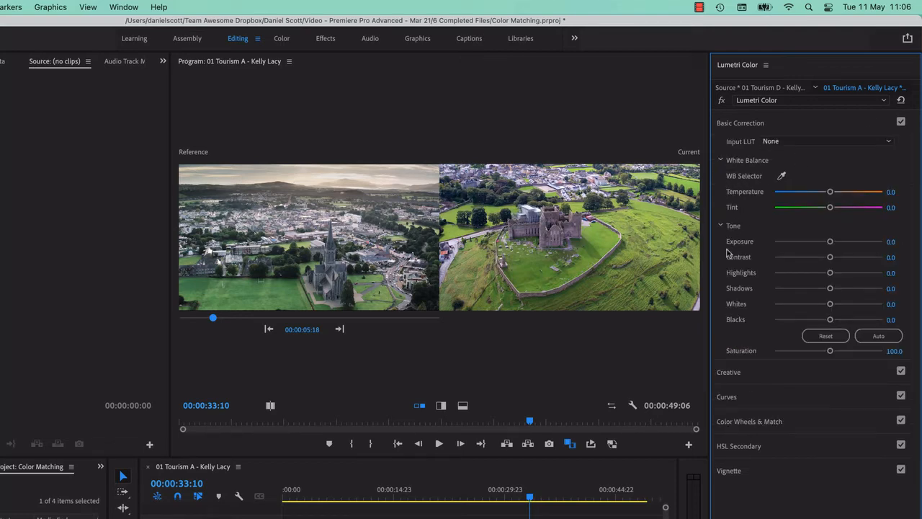
pyautogui.moveTo(829, 290)
pyautogui.mouseDown()
pyautogui.moveTo(816, 290)
pyautogui.moveTo(886, 290)
pyautogui.moveTo(834, 290)
pyautogui.mouseUp()
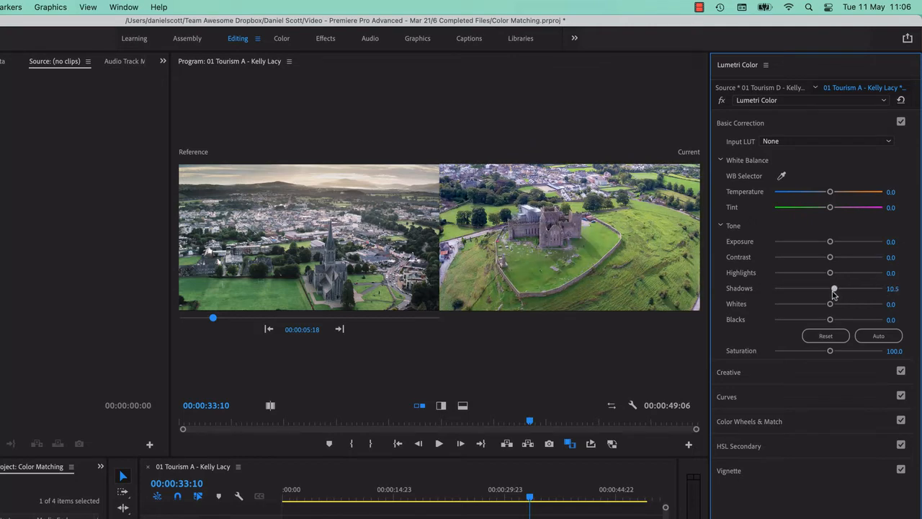
pyautogui.click(777, 124)
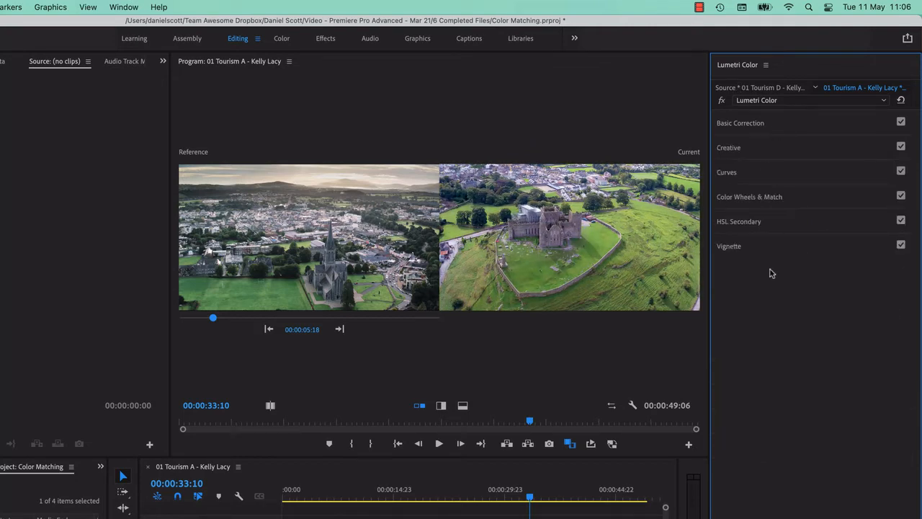
# Step: Test a darker midtones level in Color Wheels & Match, raise it back, and nudge the midtones color slightly further toward blue
pyautogui.click(809, 202)
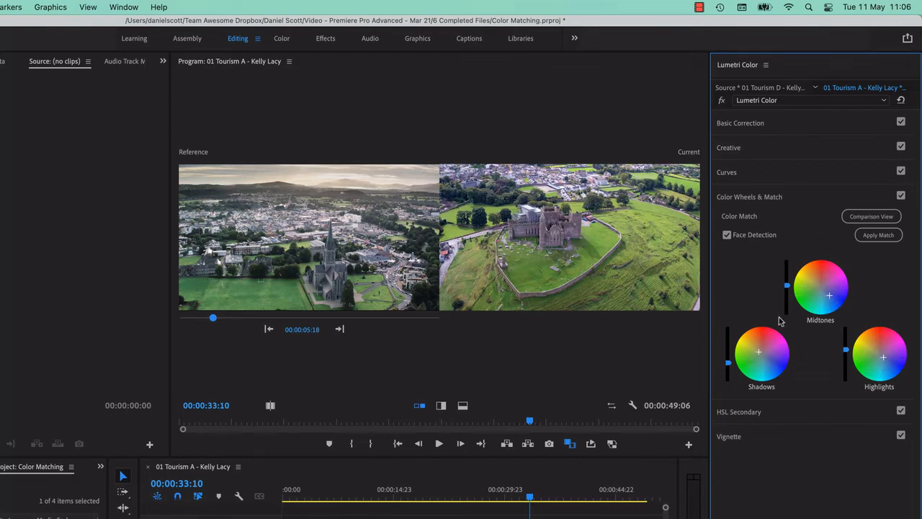
pyautogui.moveTo(787, 285)
pyautogui.mouseDown()
pyautogui.moveTo(788, 276)
pyautogui.moveTo(787, 291)
pyautogui.mouseUp()
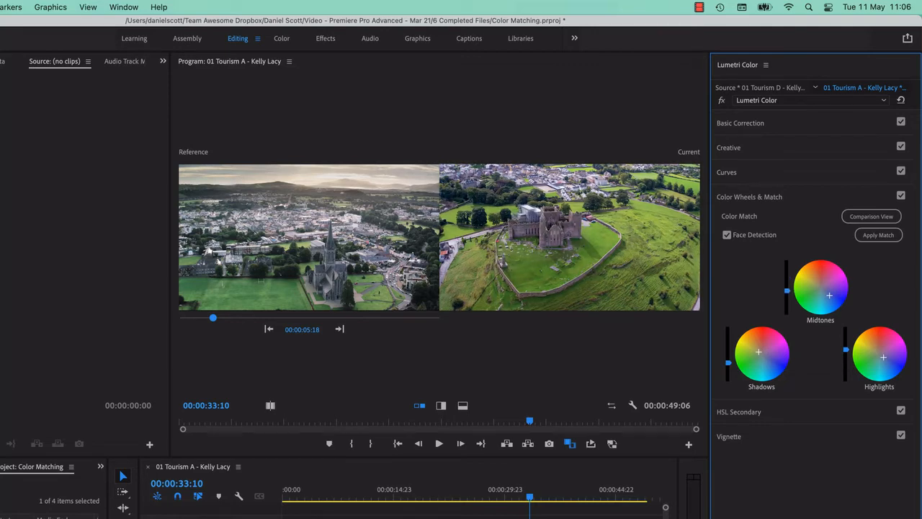
pyautogui.moveTo(788, 291); pyautogui.dragTo(788, 285)
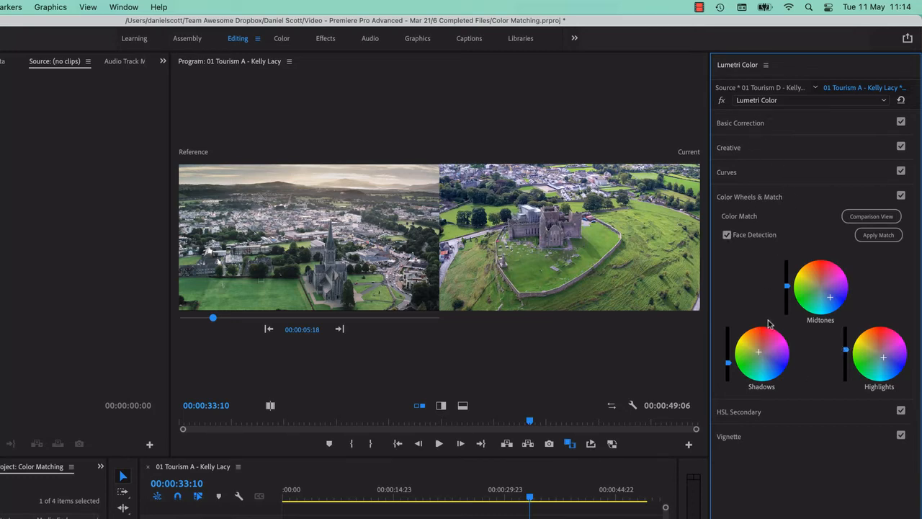
pyautogui.click(809, 201)
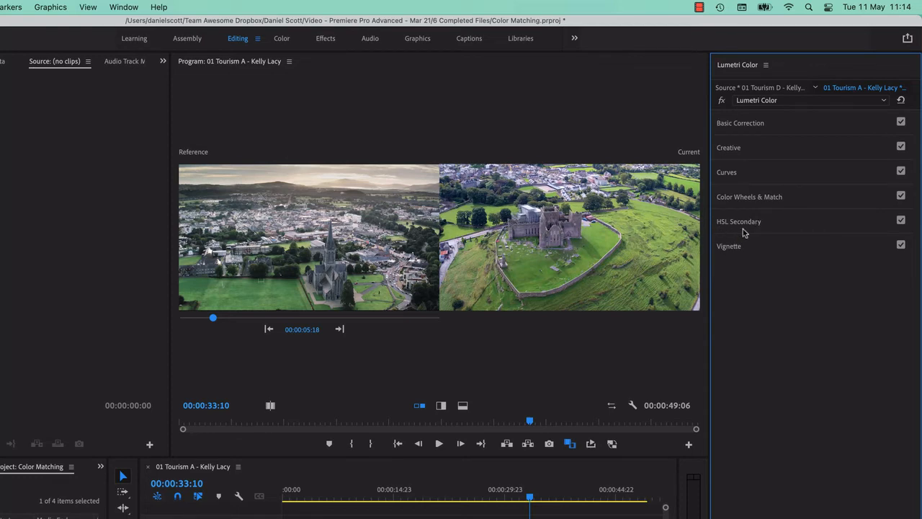
# Step: Key the greens in HSL Secondary and shift them slightly toward blue with the single correction wheel, and reopen Color Wheels & Match
pyautogui.click(804, 225)
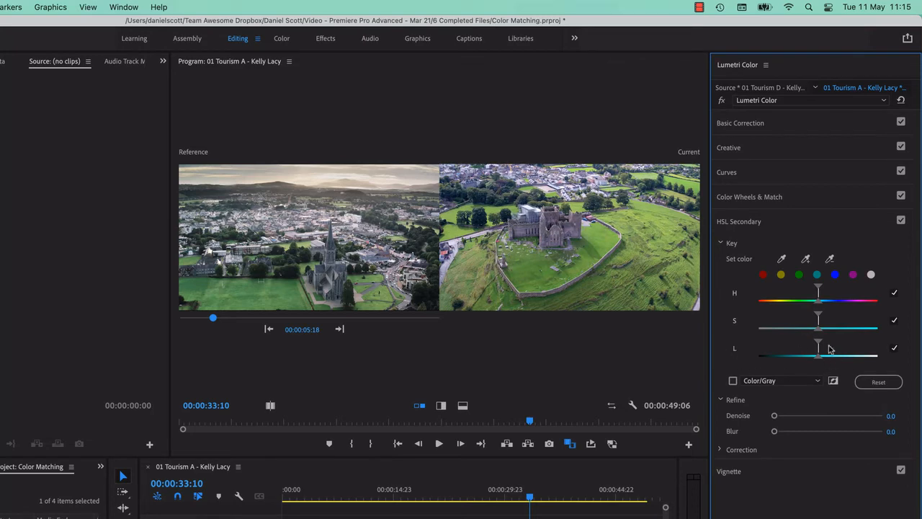
pyautogui.click(799, 276)
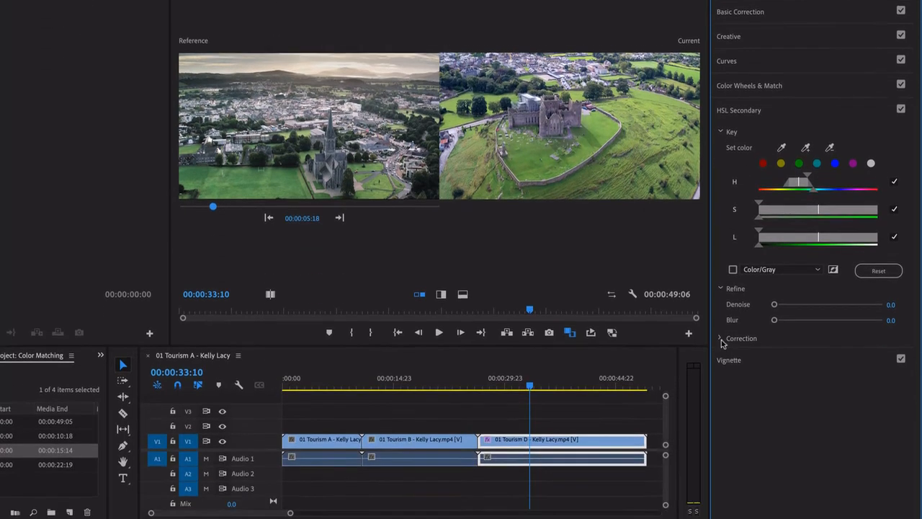
pyautogui.click(720, 450)
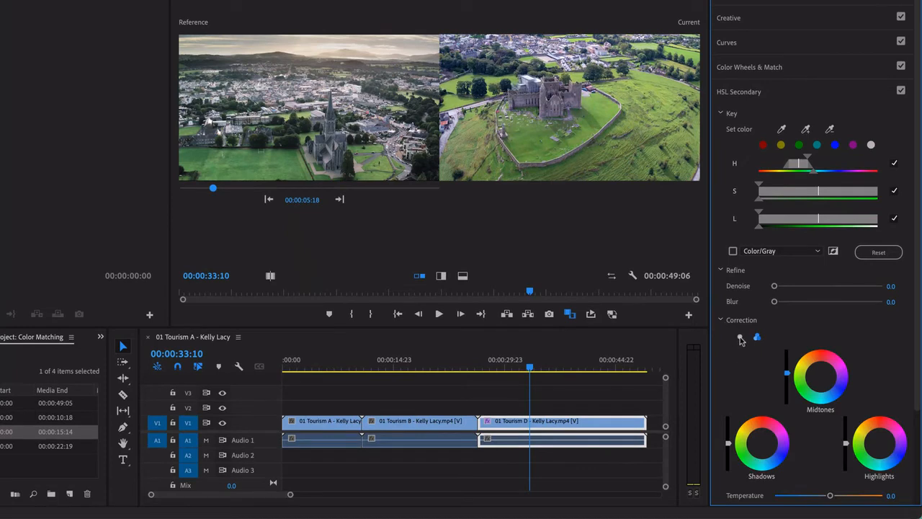
pyautogui.click(740, 337)
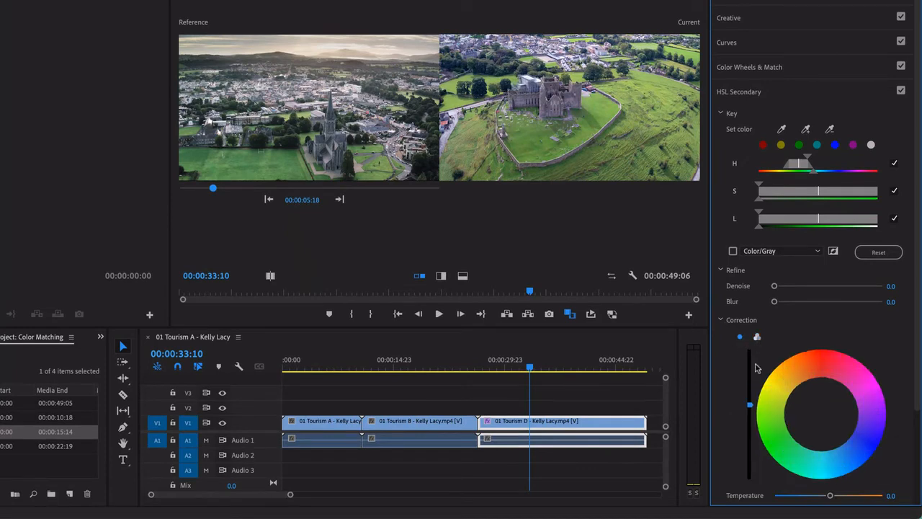
pyautogui.moveTo(821, 415)
pyautogui.mouseDown()
pyautogui.moveTo(848, 442)
pyautogui.moveTo(826, 419)
pyautogui.moveTo(869, 431)
pyautogui.moveTo(828, 422)
pyautogui.mouseUp()
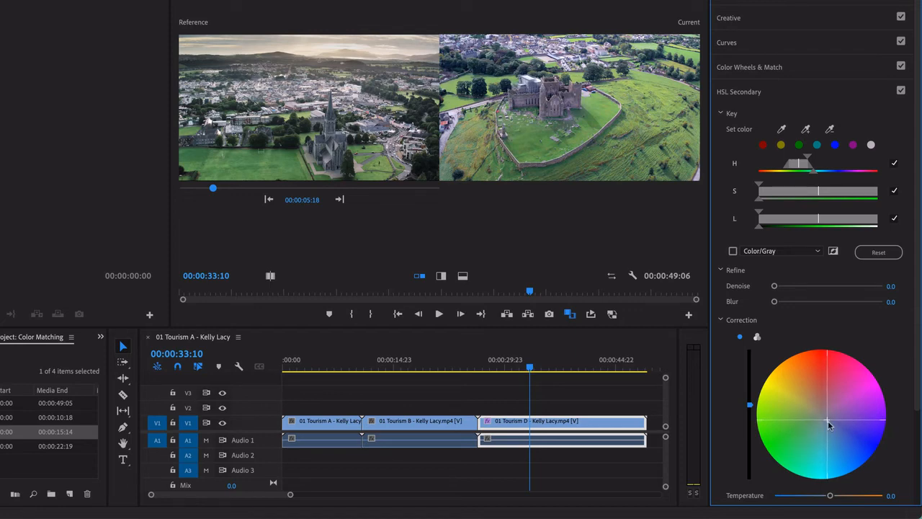
pyautogui.click(817, 98)
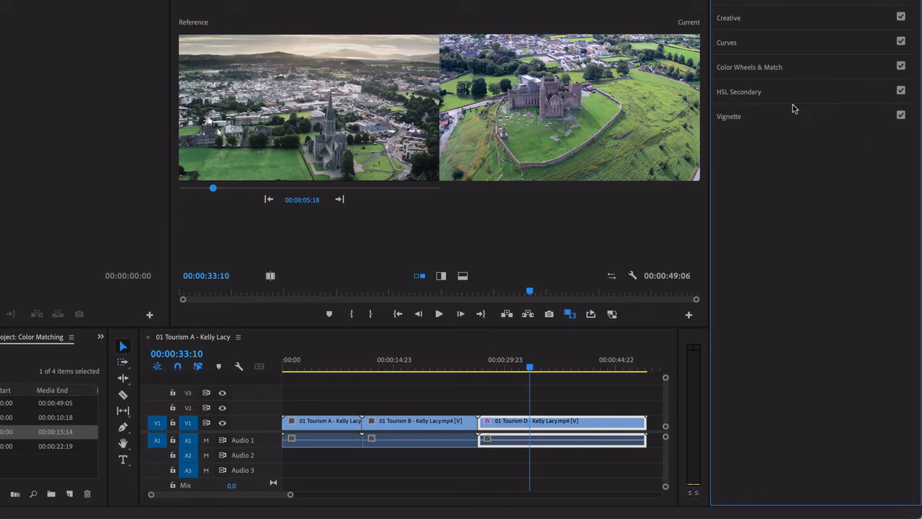
pyautogui.click(828, 69)
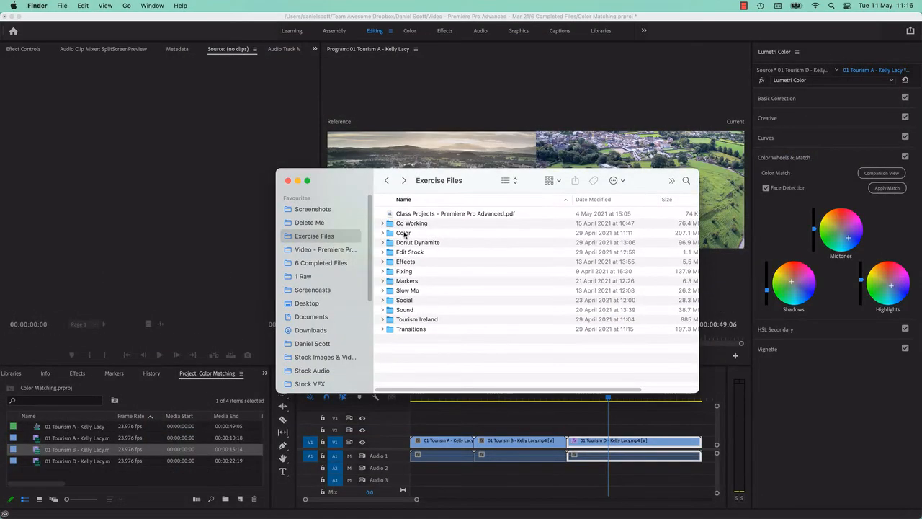
# Step: In Finder, open the Color exercise folder and import 02 Colour Match 02 - CamA.mp4 and CamB.mp4 into the Color Matching project
pyautogui.click(404, 235)
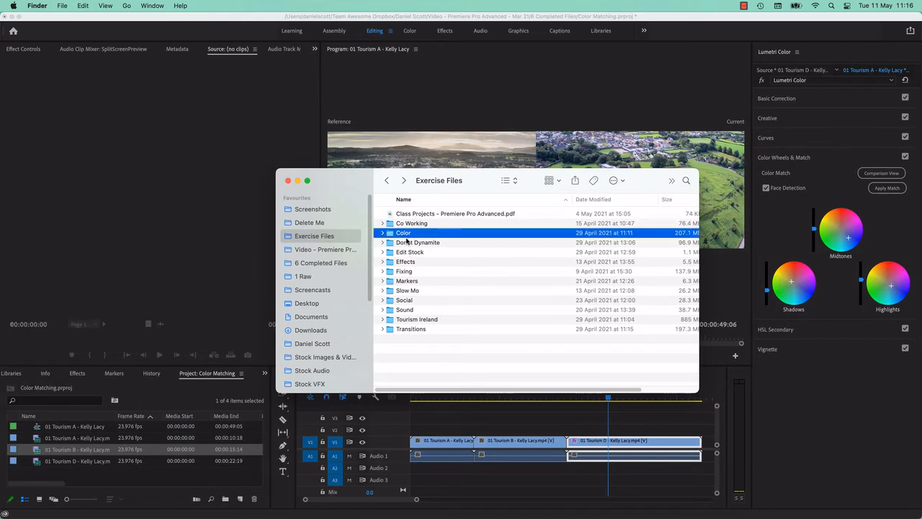
pyautogui.doubleClick(405, 235)
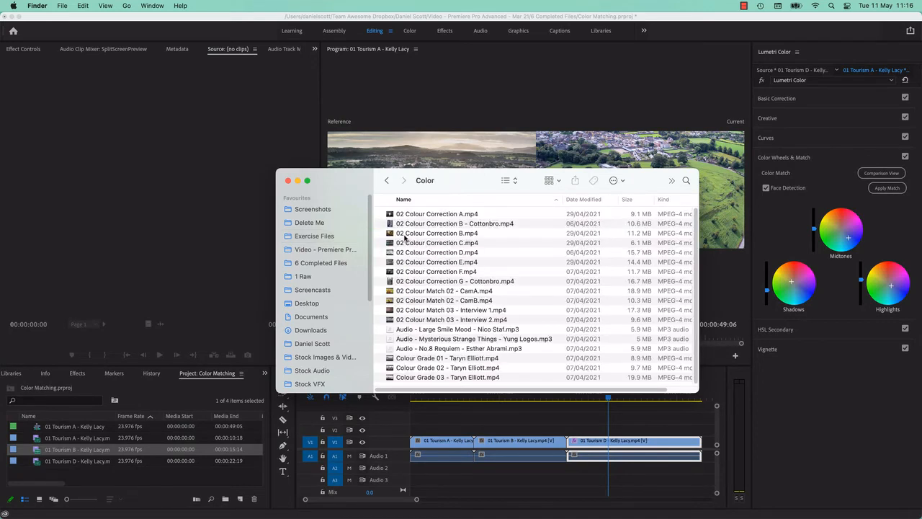
pyautogui.click(428, 293)
pyautogui.keyDown('shift'); pyautogui.click(456, 302); pyautogui.keyUp('shift')
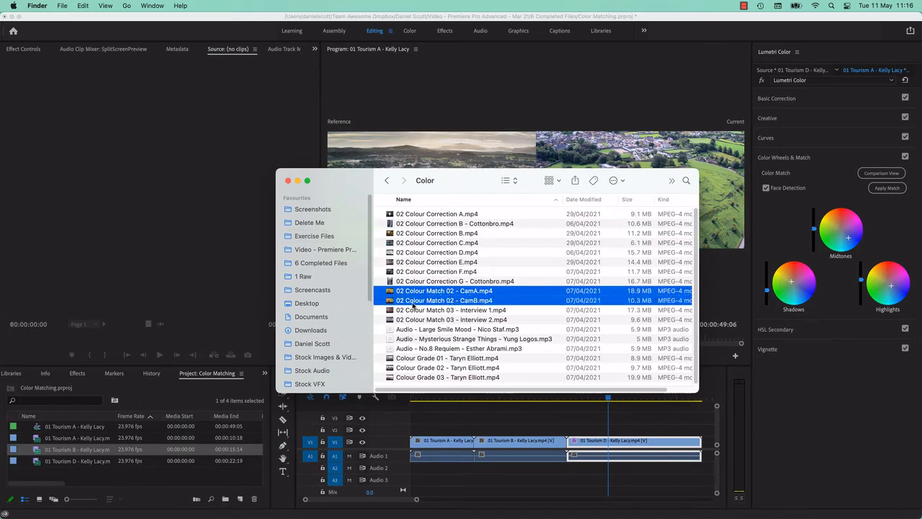
pyautogui.moveTo(442, 296); pyautogui.dragTo(228, 474)
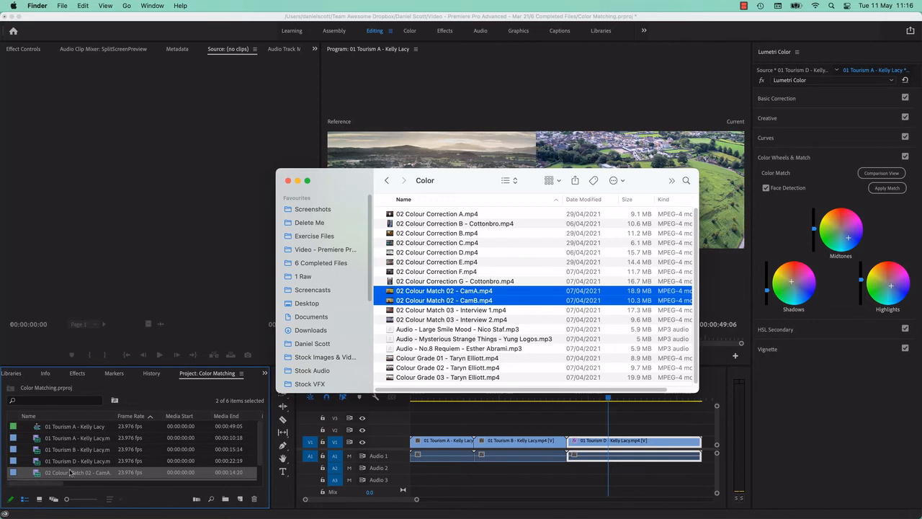
pyautogui.click(102, 481)
pyautogui.scroll(-1, 161, 461)
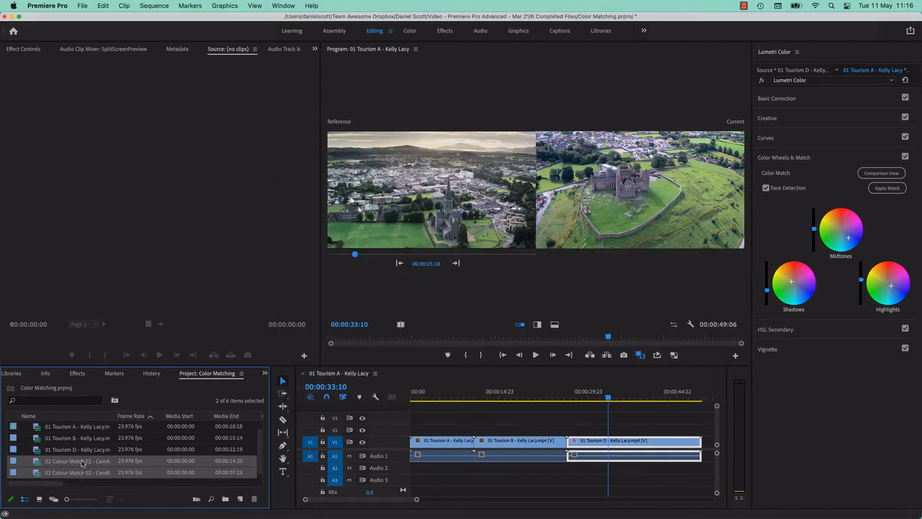
# Step: Create a new sequence from the 02 Colour Match 02 - CamA clip
pyautogui.click(86, 462)
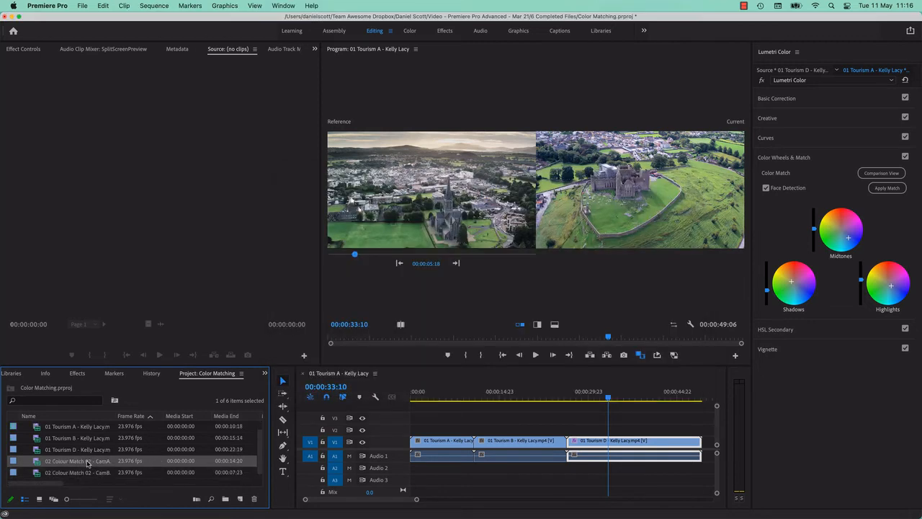
pyautogui.rightClick(85, 464)
pyautogui.scroll(-3, 145, 494)
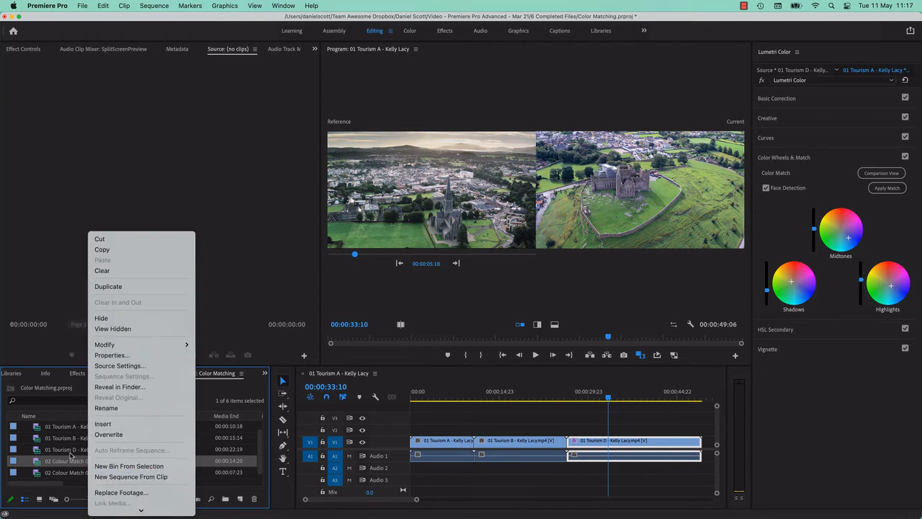
pyautogui.click(146, 477)
# Step: Place the 02 Colour Match 02 - CamA clip again directly after the first one and move the playhead to 00:00:08:07
pyautogui.moveTo(87, 472); pyautogui.dragTo(557, 455)
pyautogui.click(488, 393)
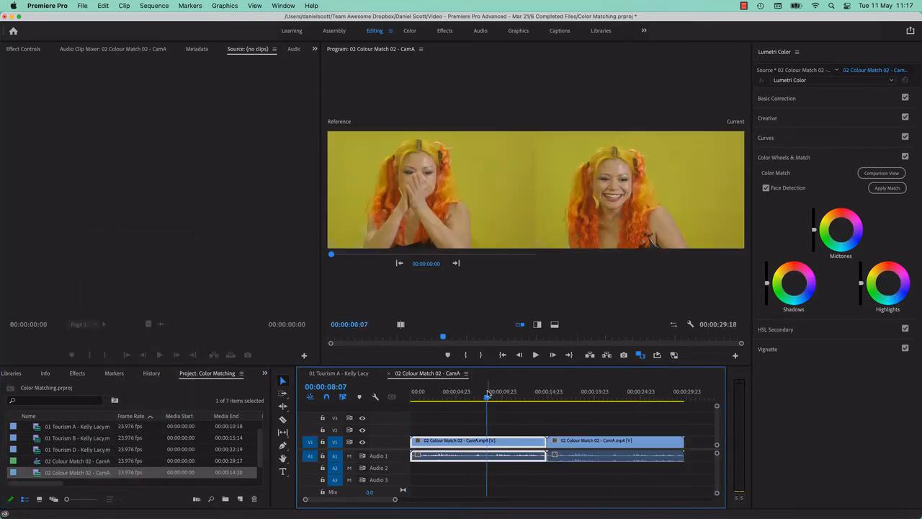
# Step: Replace the second CamA clip in the sequence with the 02 Colour Match 02 - CamB clip, directly after the first clip
pyautogui.click(595, 394)
pyautogui.click(617, 449)
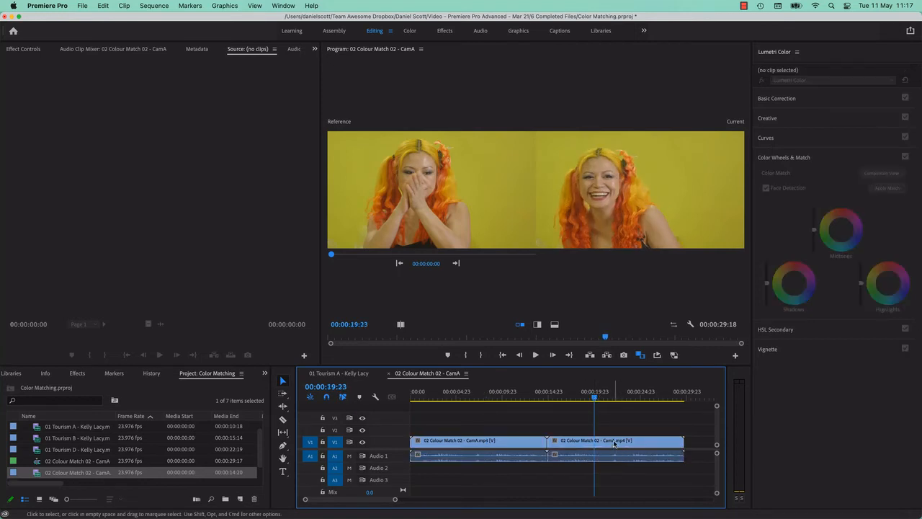
pyautogui.press('Delete')
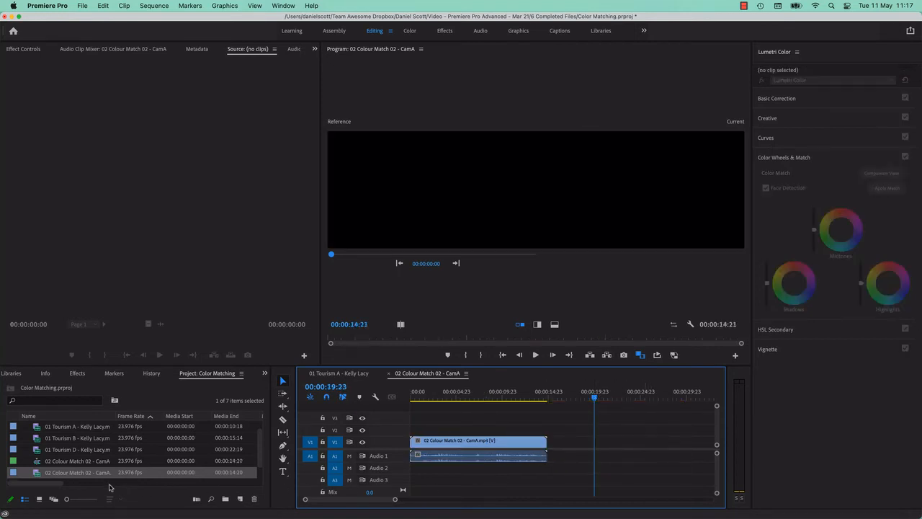
pyautogui.press('Down')
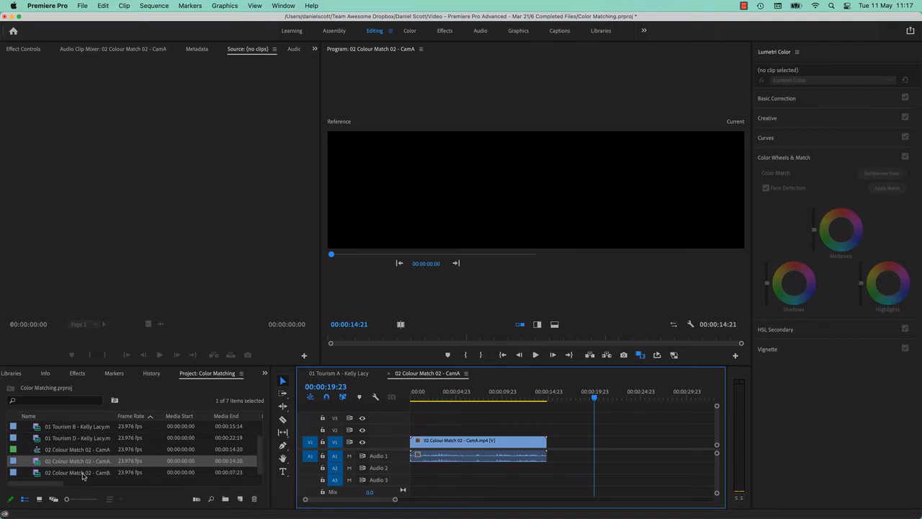
pyautogui.moveTo(82, 474); pyautogui.dragTo(552, 461)
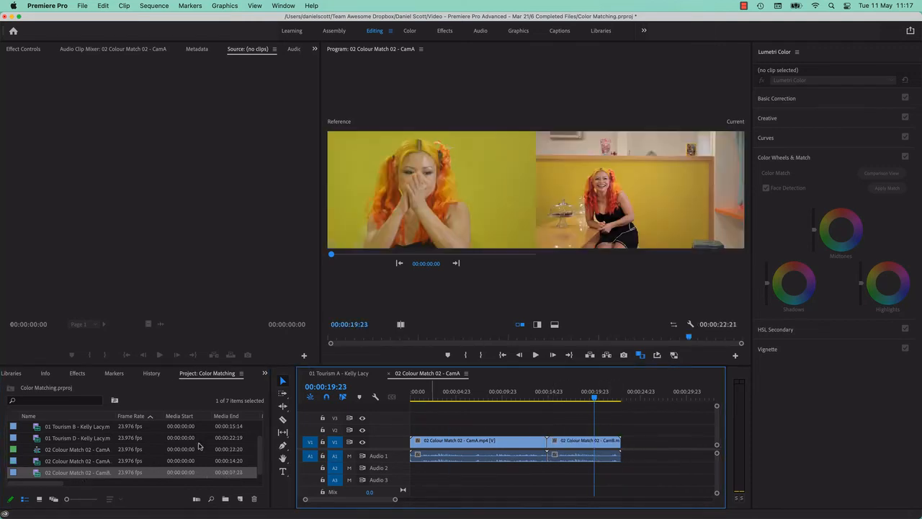
# Step: Rename the 02 Colour Match 02 - CamA sequence as Colour Match
pyautogui.click(72, 452)
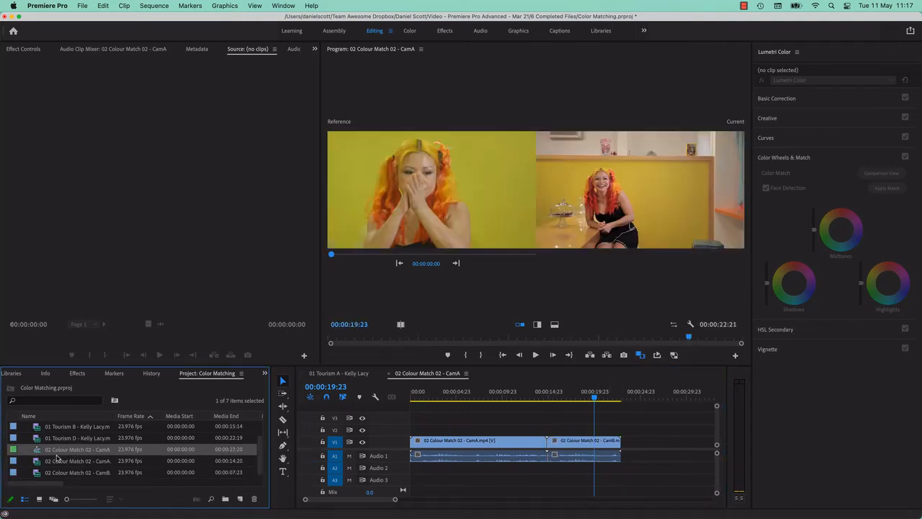
pyautogui.click(84, 450)
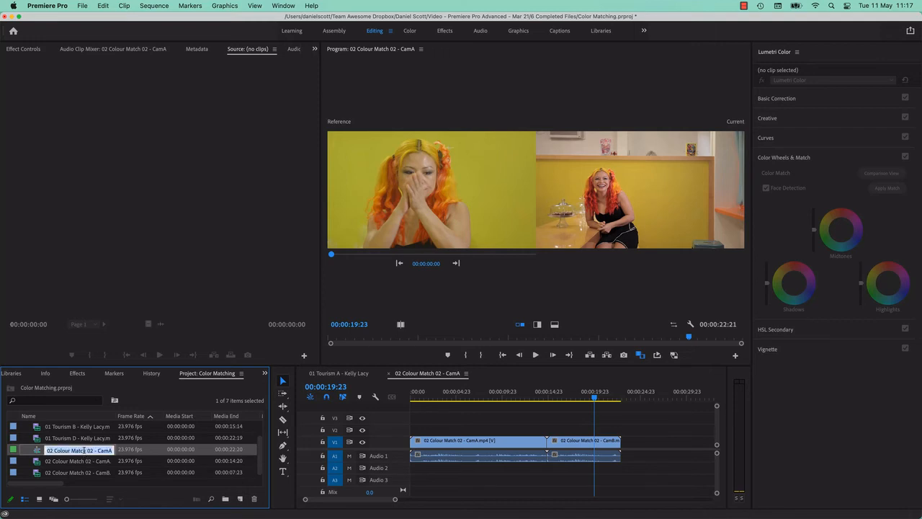
pyautogui.press('Left')
pyautogui.press('Delete')
pyautogui.press('Delete')
pyautogui.press('Delete')
pyautogui.press('Delete')
pyautogui.press('Delete')
pyautogui.press('Delete')
pyautogui.press('Delete')
pyautogui.press('Delete')
pyautogui.press('Delete')
pyautogui.press('Delete')
pyautogui.press('Delete')
pyautogui.press('Delete')
pyautogui.press('Delete')
pyautogui.press('Tab')
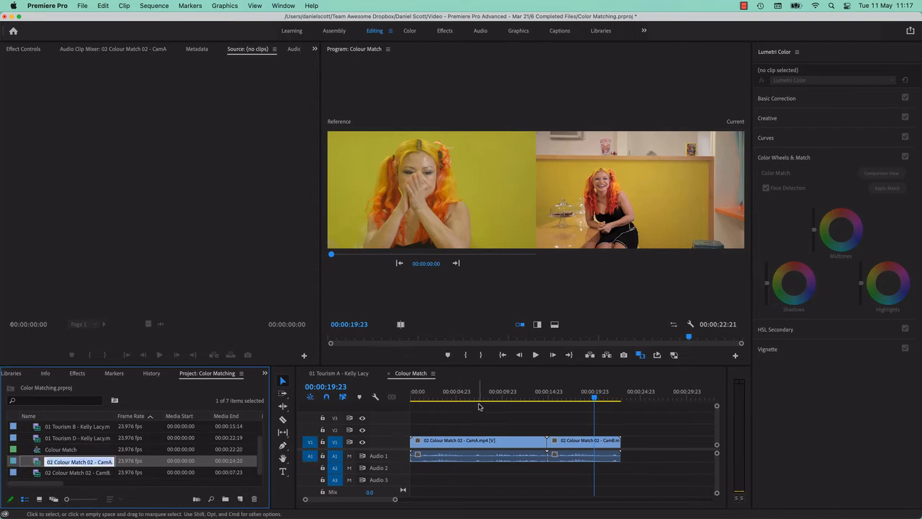
# Step: Compare the CamA reference frame at 00:00:04:21 with the CamB clip, ending with the playhead at 00:00:18:18
pyautogui.click(478, 398)
pyautogui.click(577, 397)
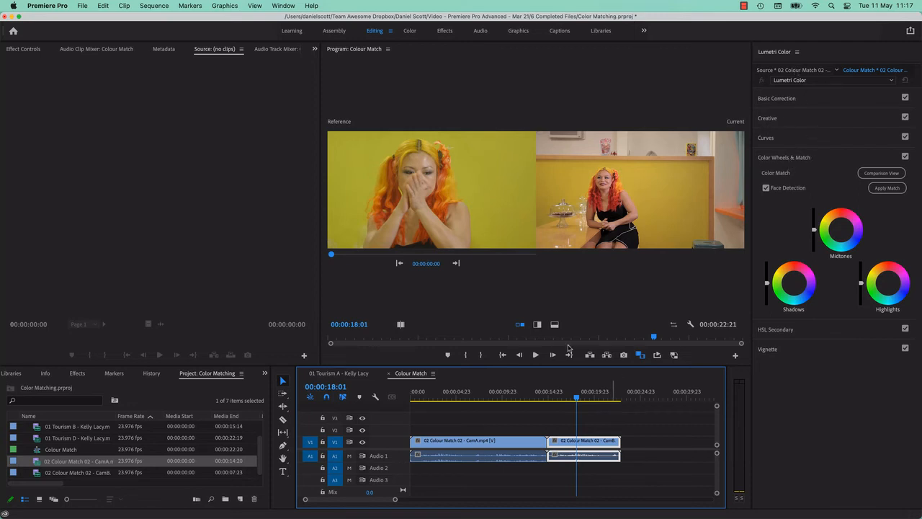
pyautogui.moveTo(429, 264); pyautogui.dragTo(511, 264)
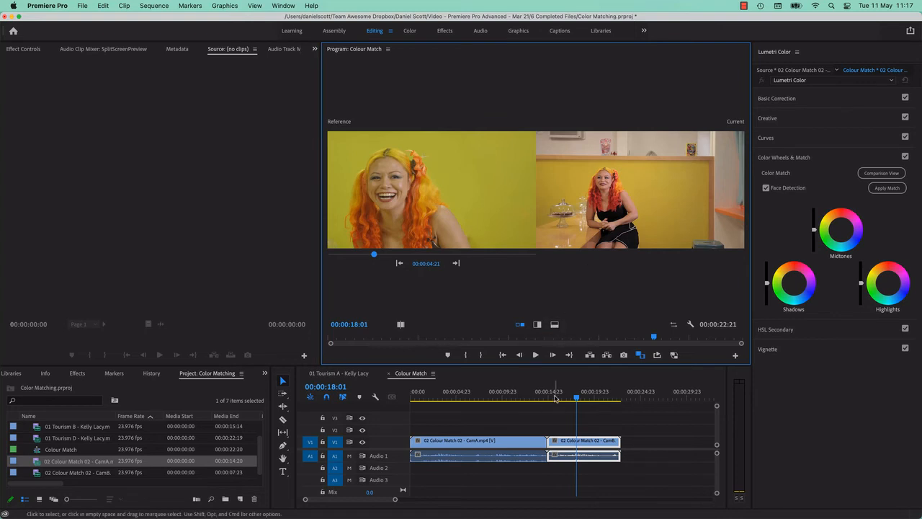
pyautogui.moveTo(576, 399); pyautogui.dragTo(480, 398)
pyautogui.click(573, 397)
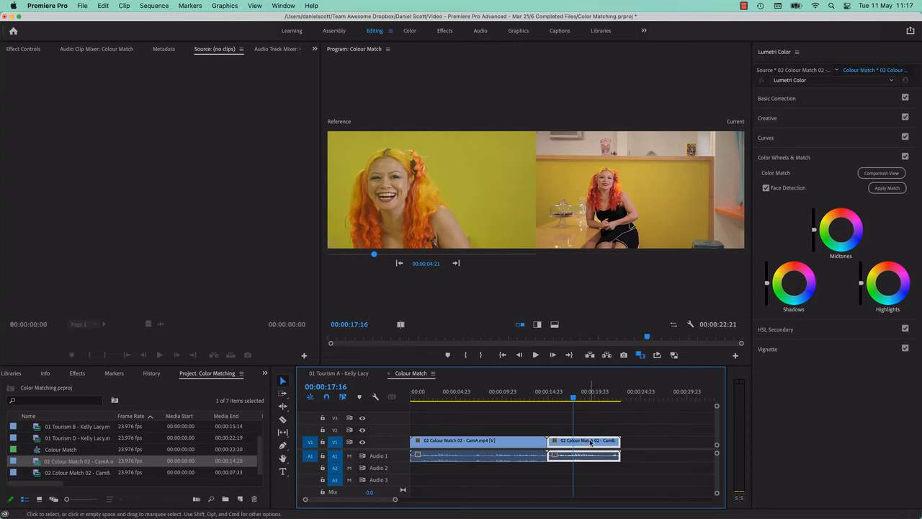
pyautogui.moveTo(580, 400); pyautogui.dragTo(586, 404)
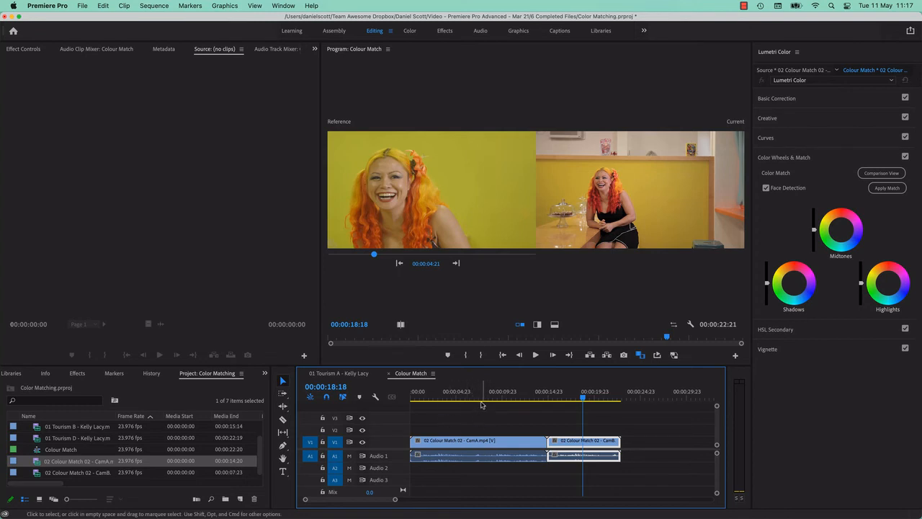
# Step: Apply a color match to the CamA clip at 00:00:07:16, using the CamB frame at 00:00:22:20 as reference
pyautogui.click(481, 397)
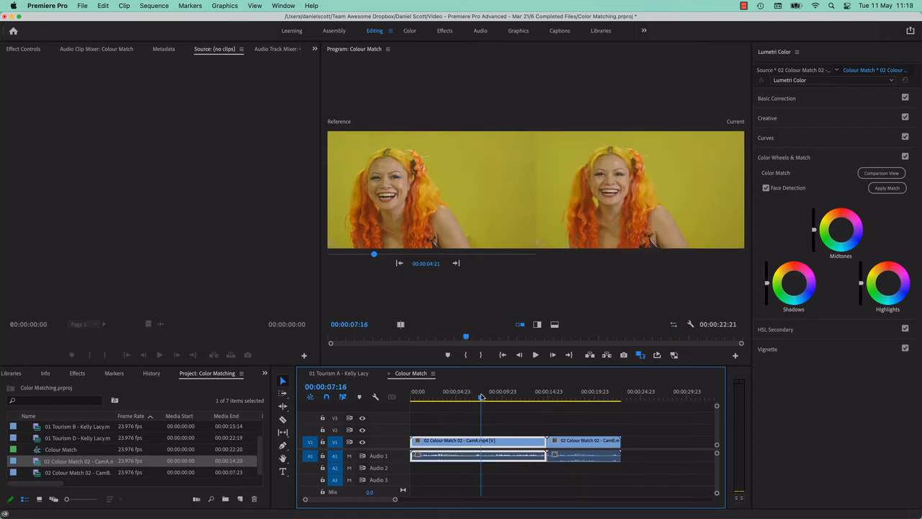
pyautogui.moveTo(374, 254); pyautogui.dragTo(532, 254)
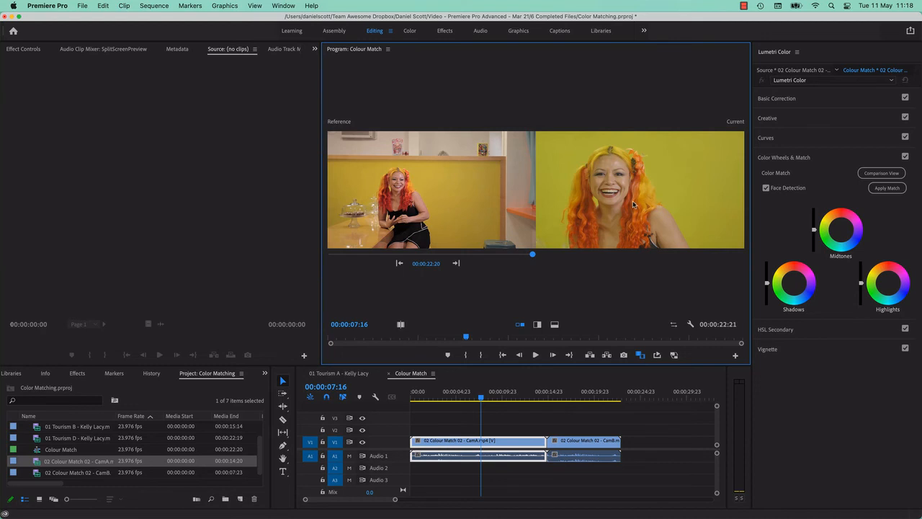
pyautogui.click(890, 189)
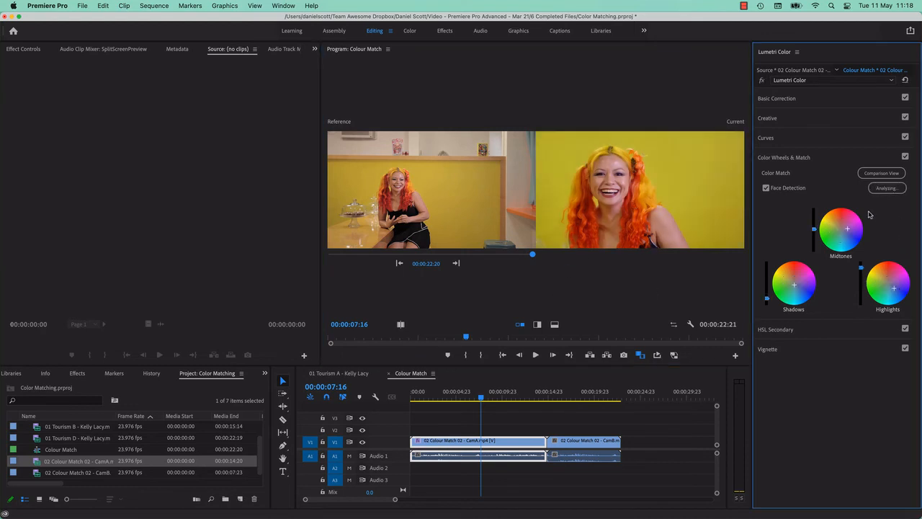